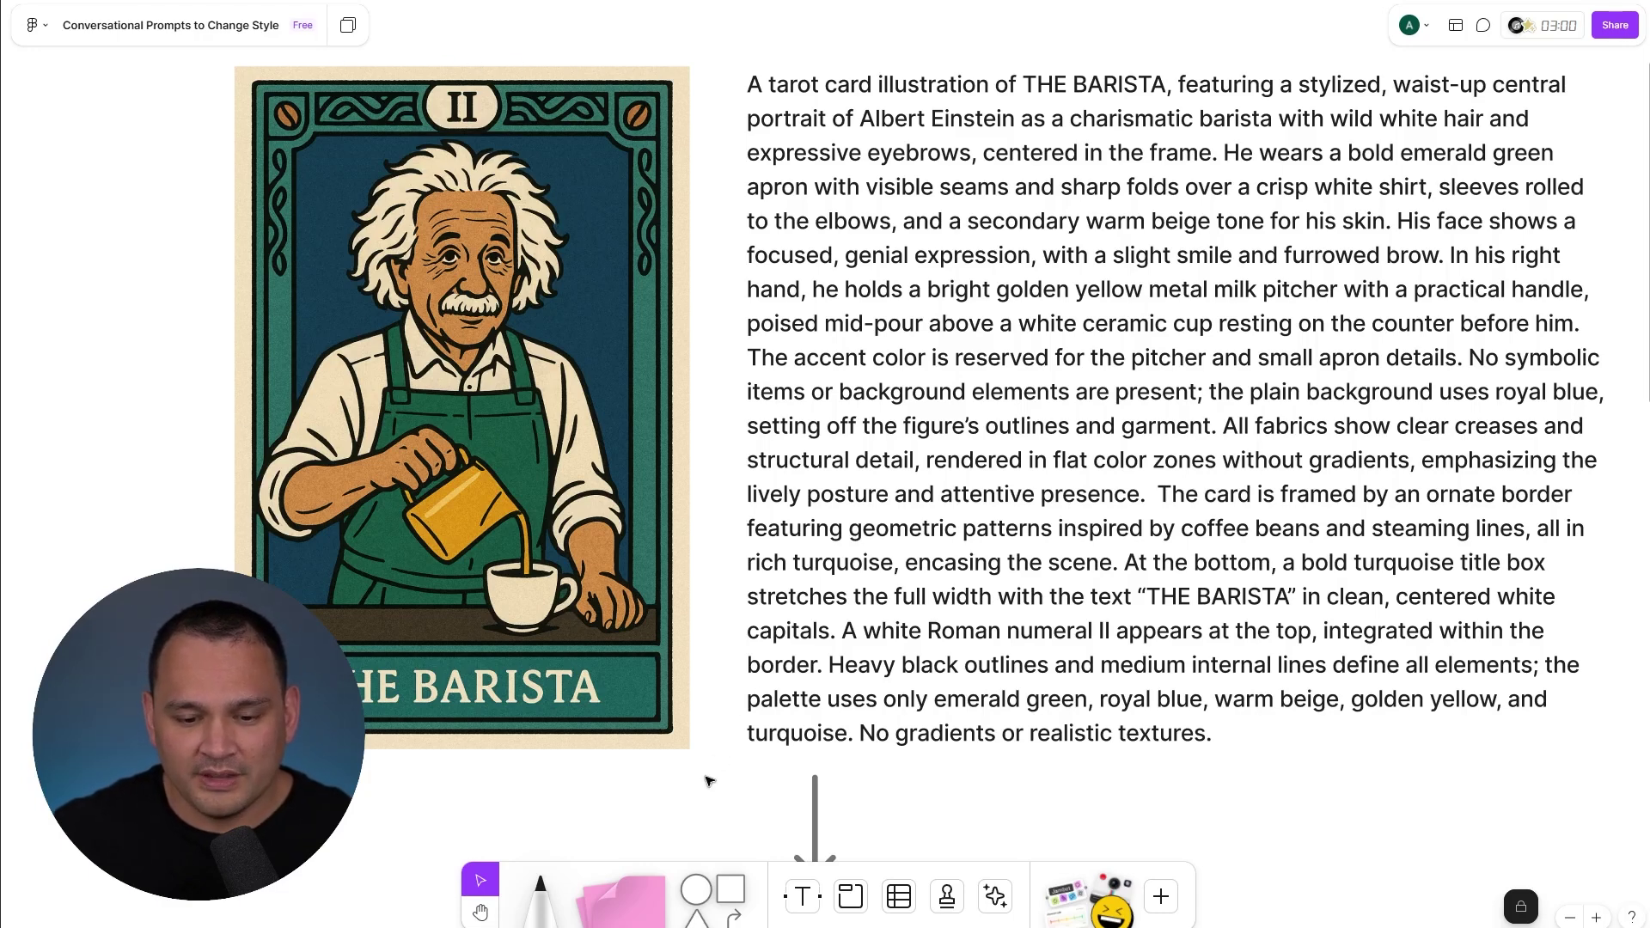
- Pan and zoom the FigJam board to read the 'Add one sentence' bright-magenta background note
key("h")
left_click_drag(710, 812, 775, 561)
scroll(775, 561, "down", 1)
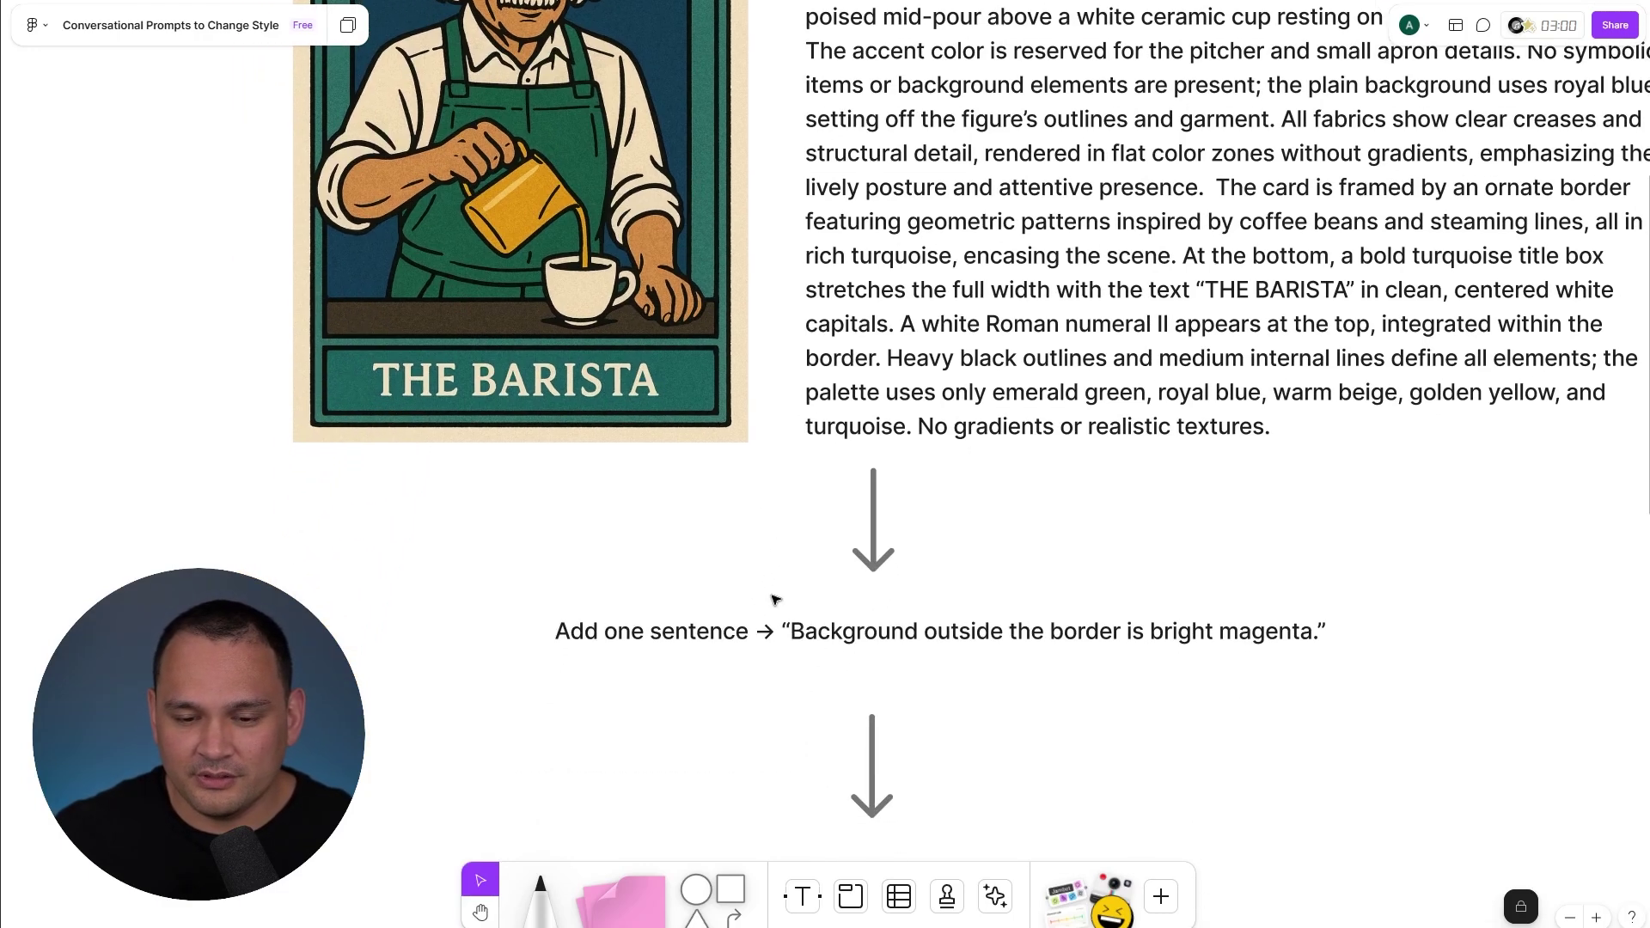
scroll(774, 571, "up", 5)
left_click_drag(685, 522, 365, 418)
key("v")
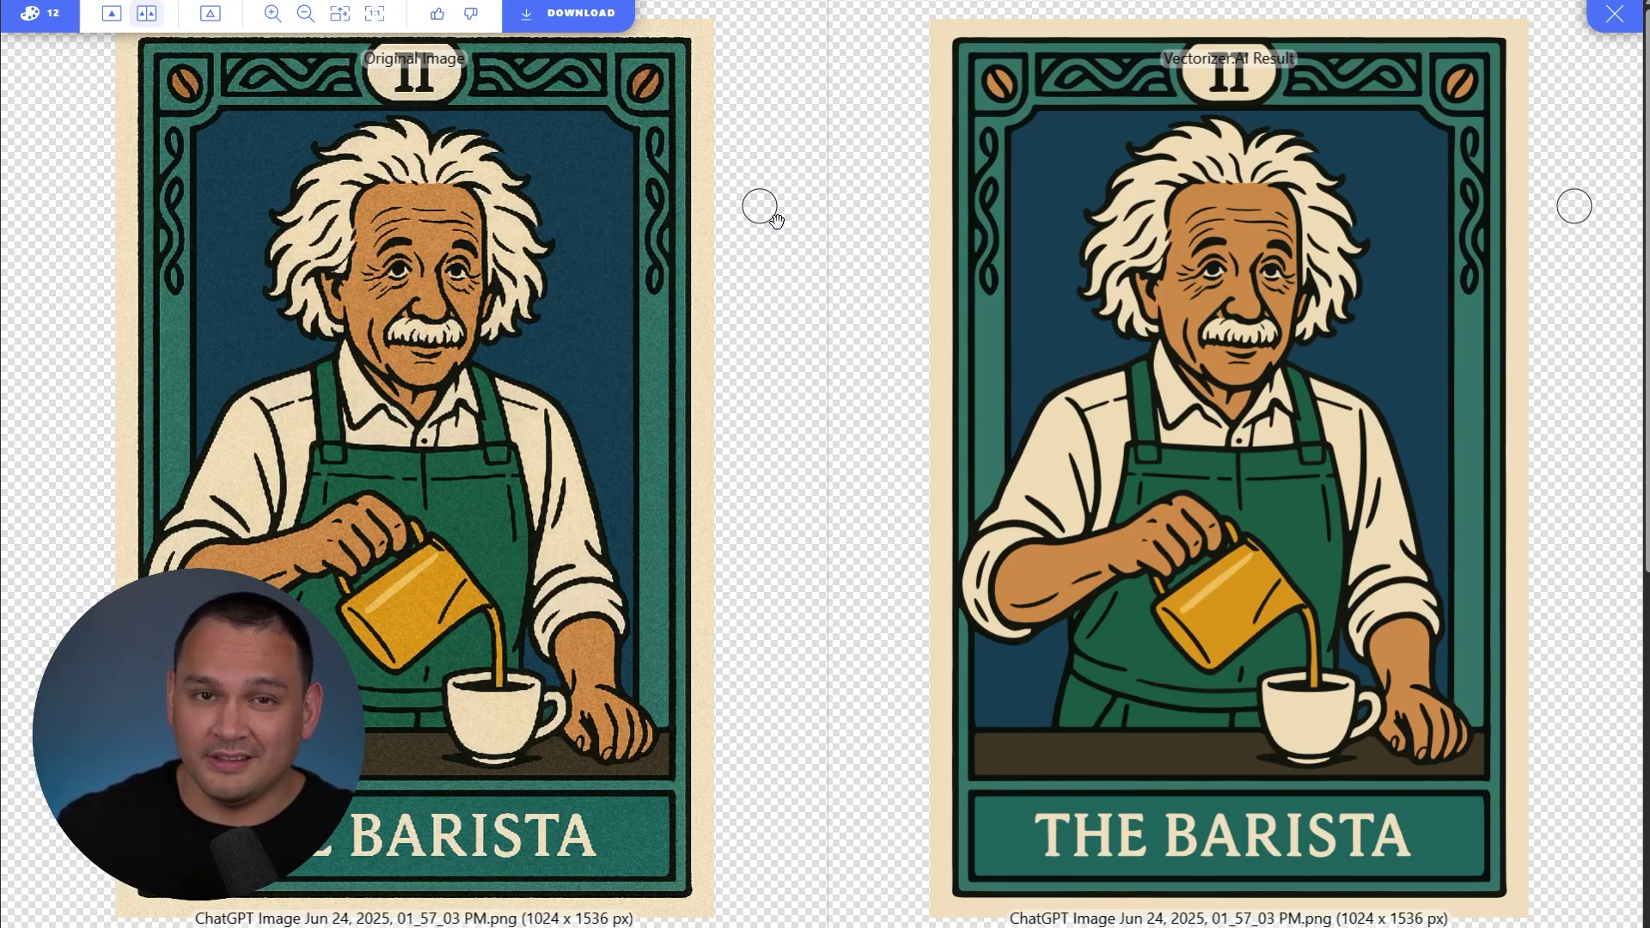
- In the barista card palette, set the cream background colour's alpha to 0
left_click(48, 26)
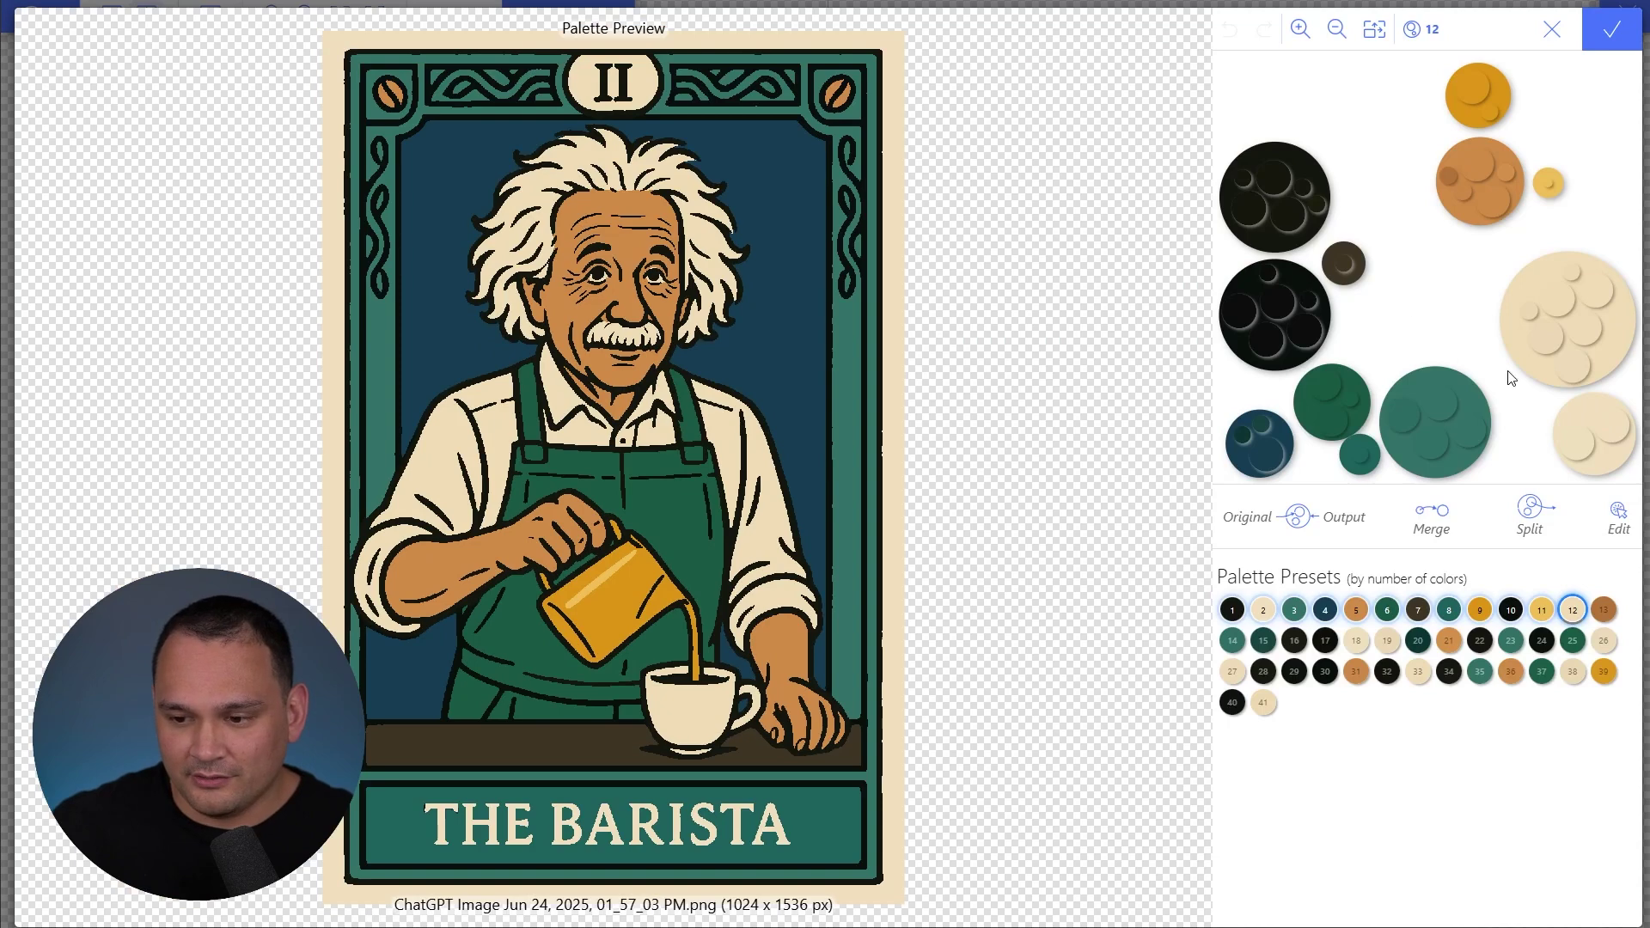
left_click(1569, 415)
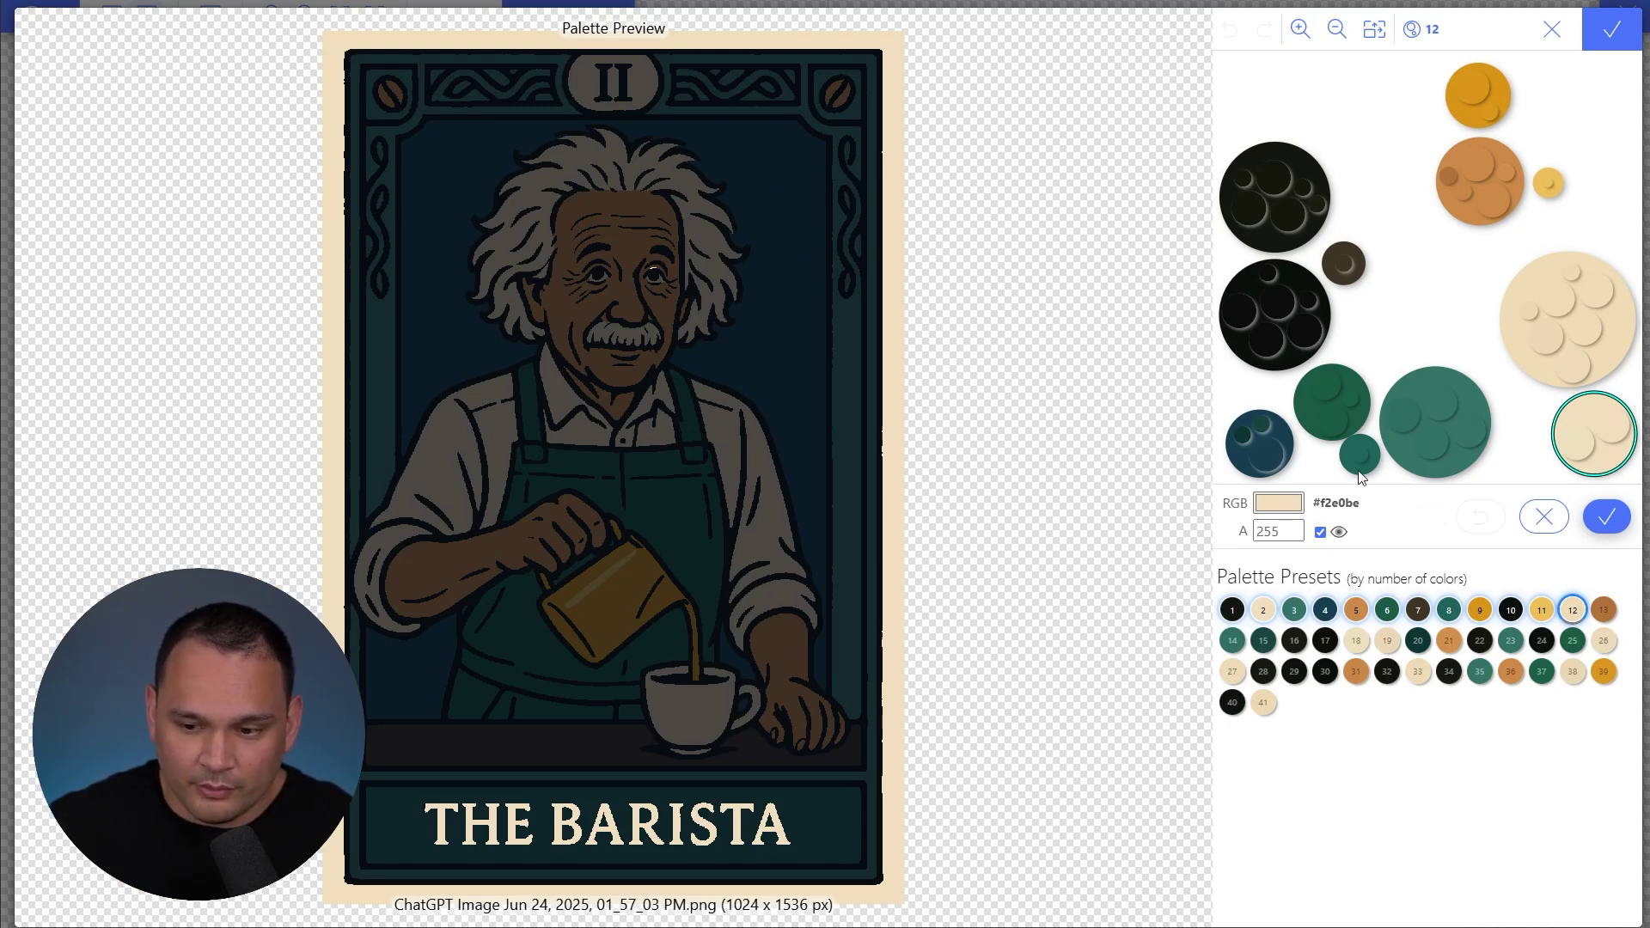
left_click(1615, 460)
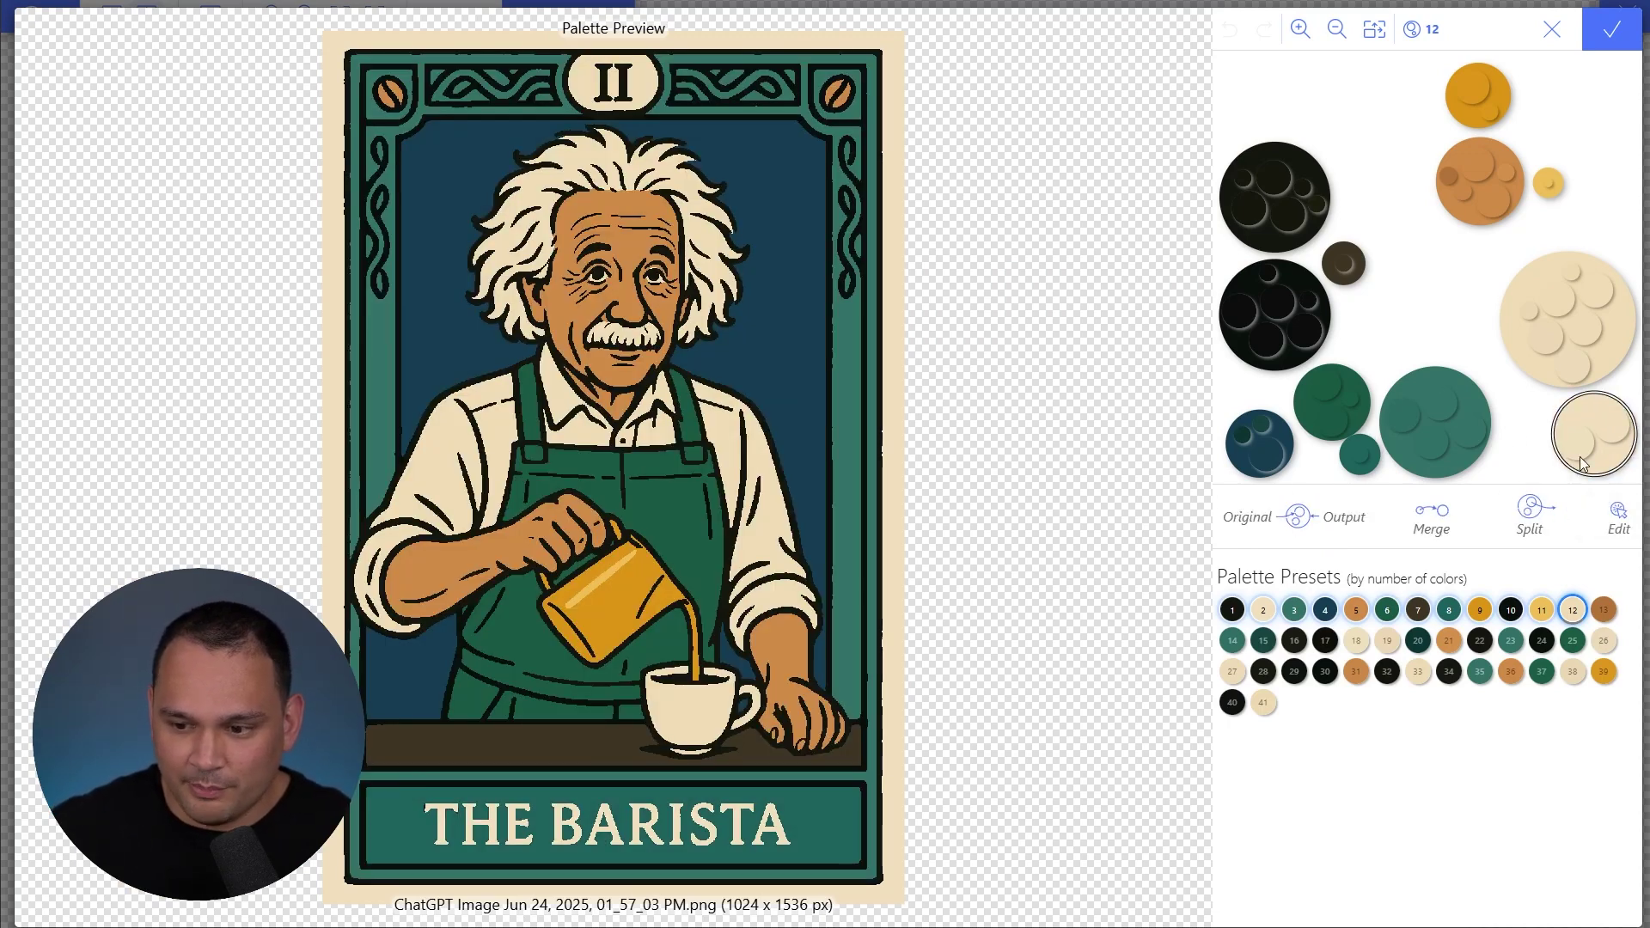
left_click(1607, 467)
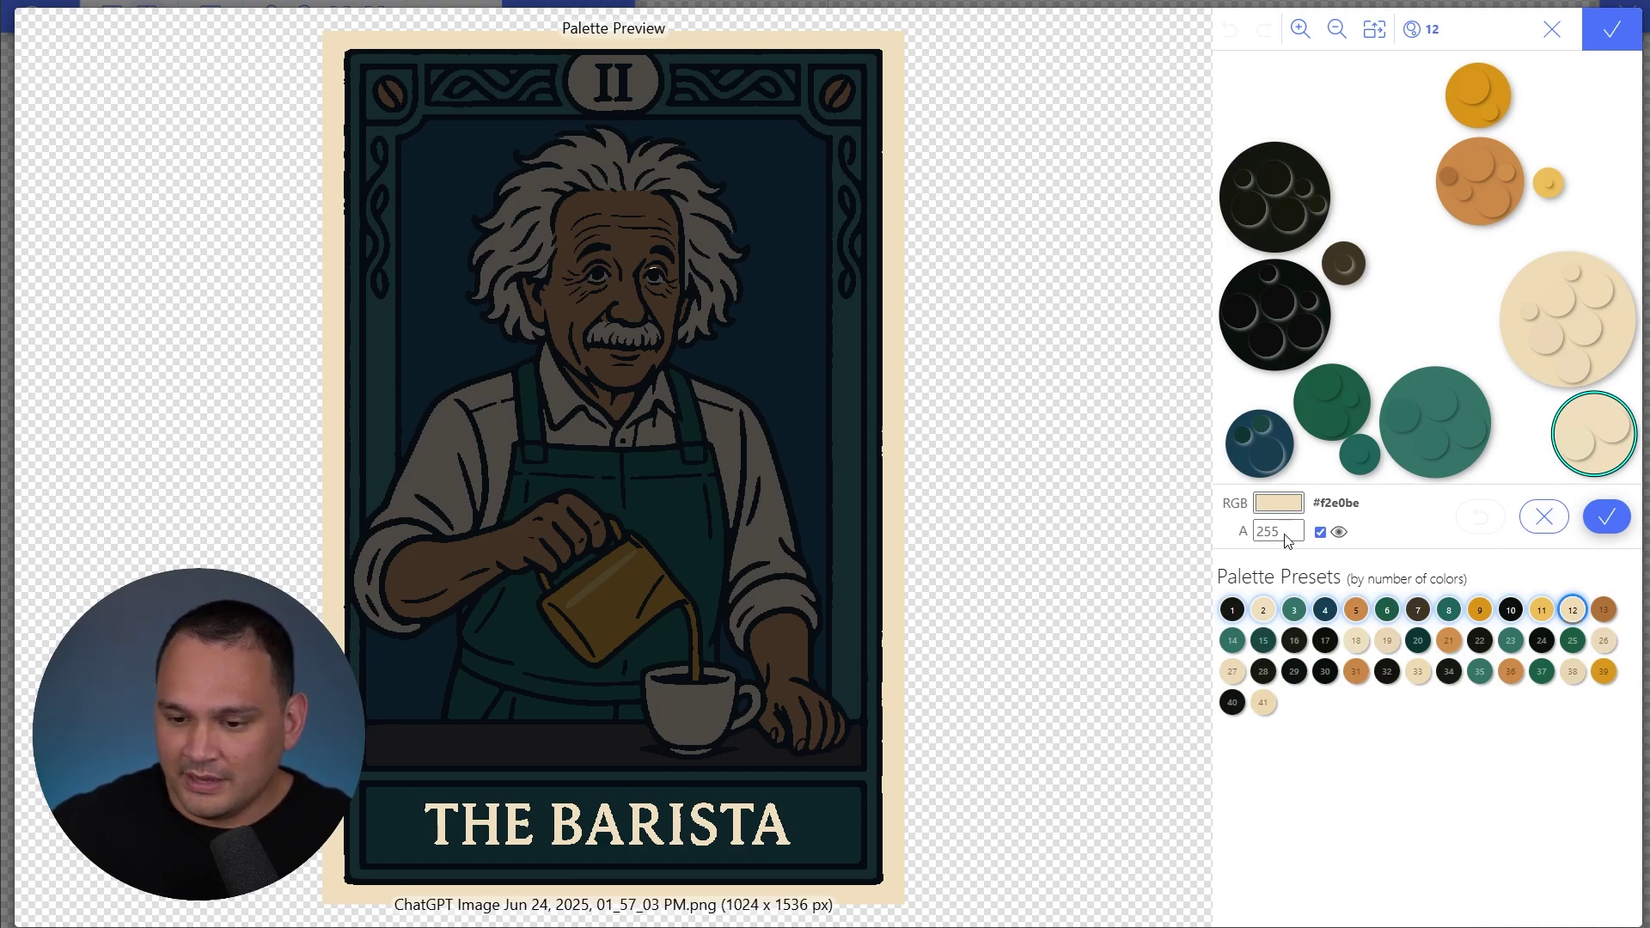
left_click(1319, 531)
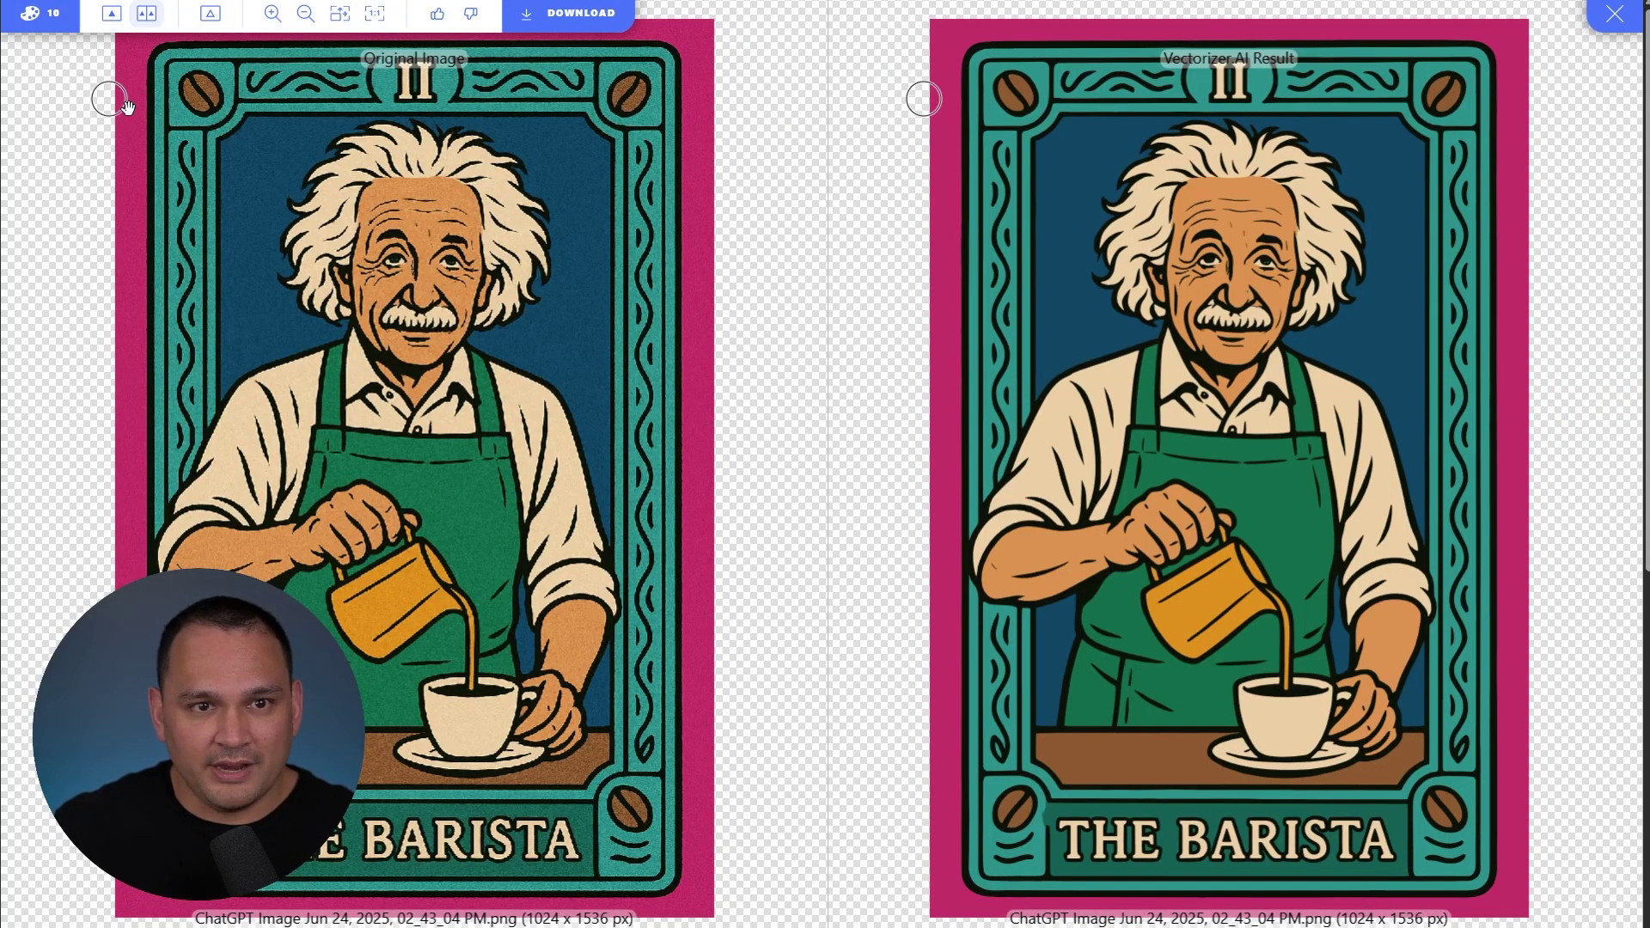
- Set the magenta surround colour's alpha to 0, apply the palette, and switch to Photopea
left_click(34, 14)
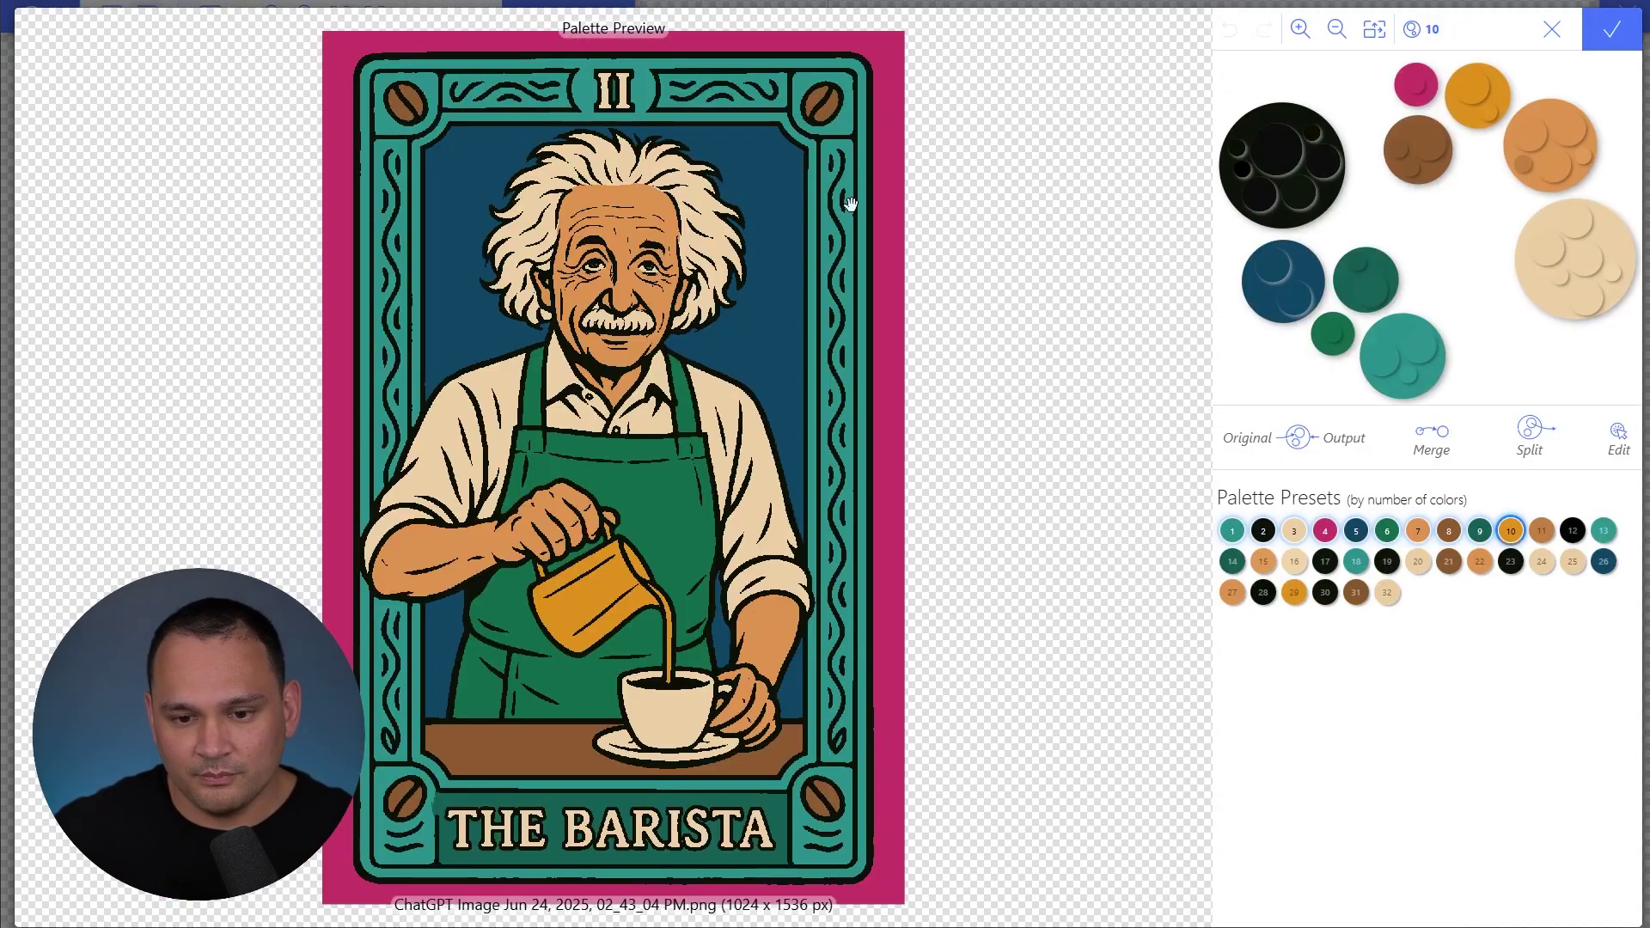
left_click(896, 139)
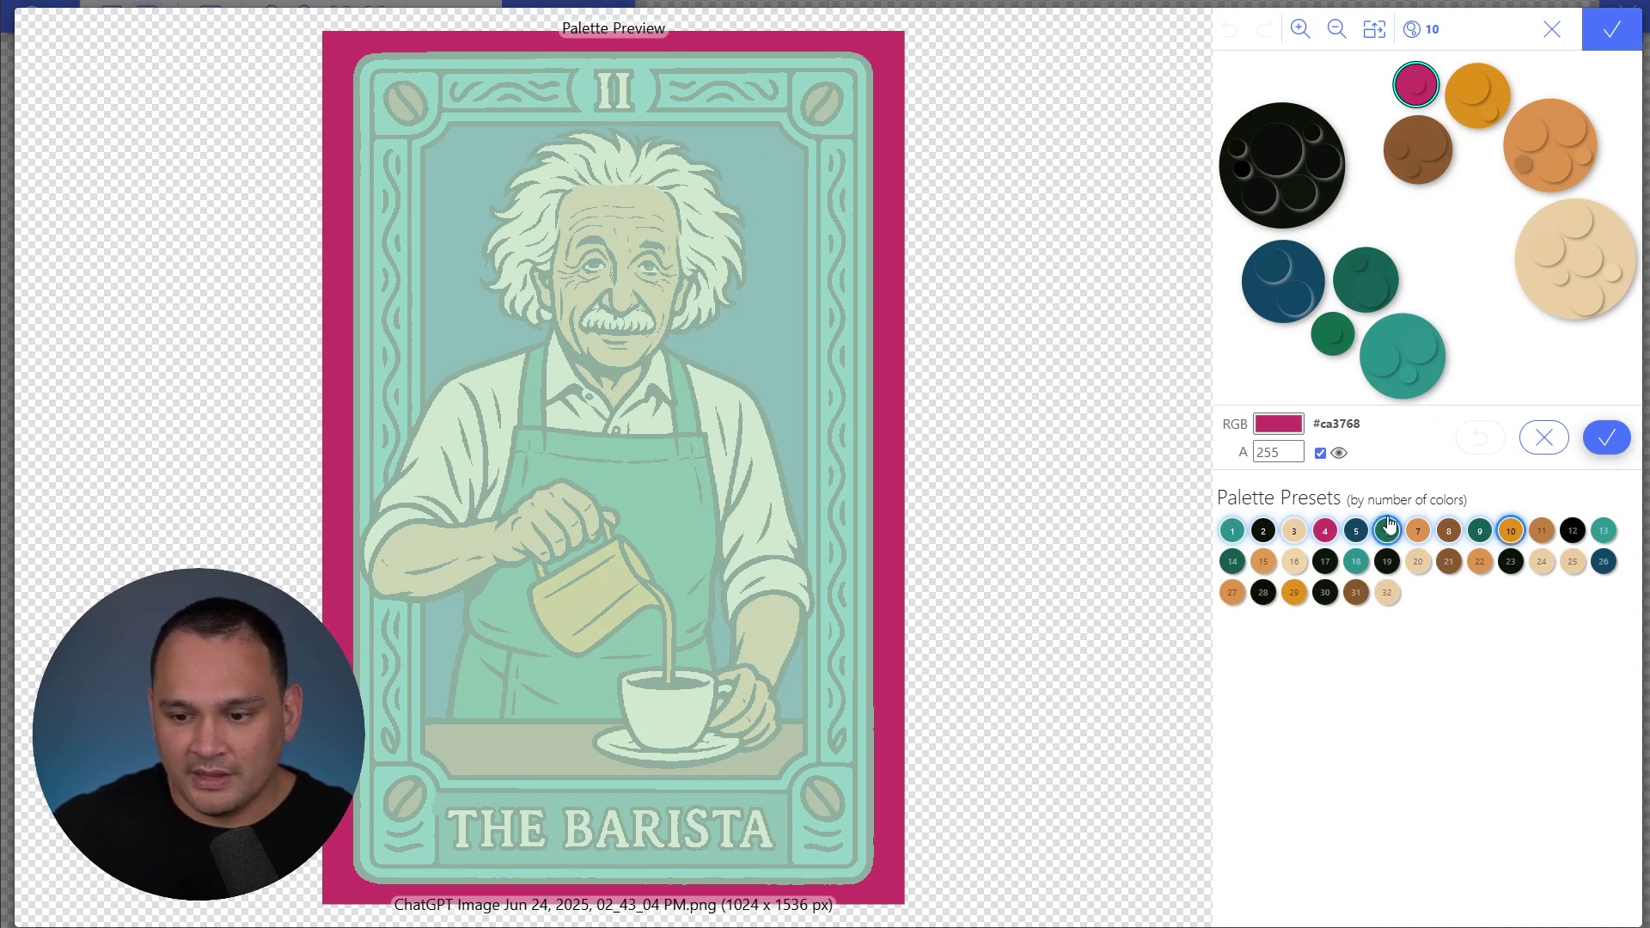
left_click(1321, 454)
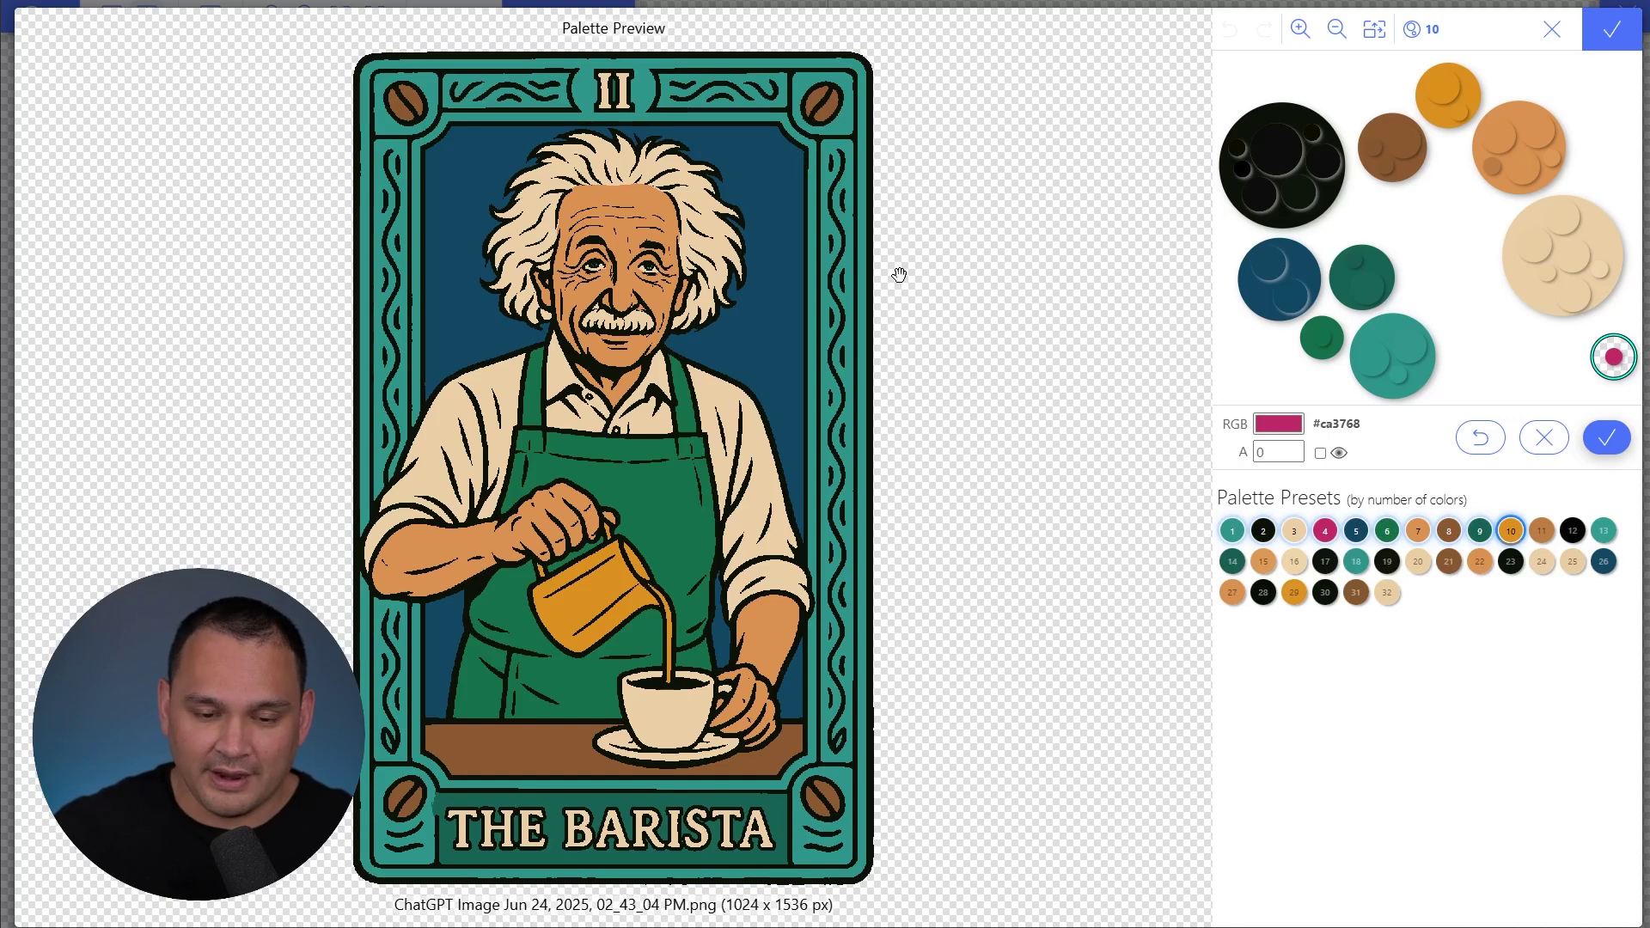
left_click(1612, 28)
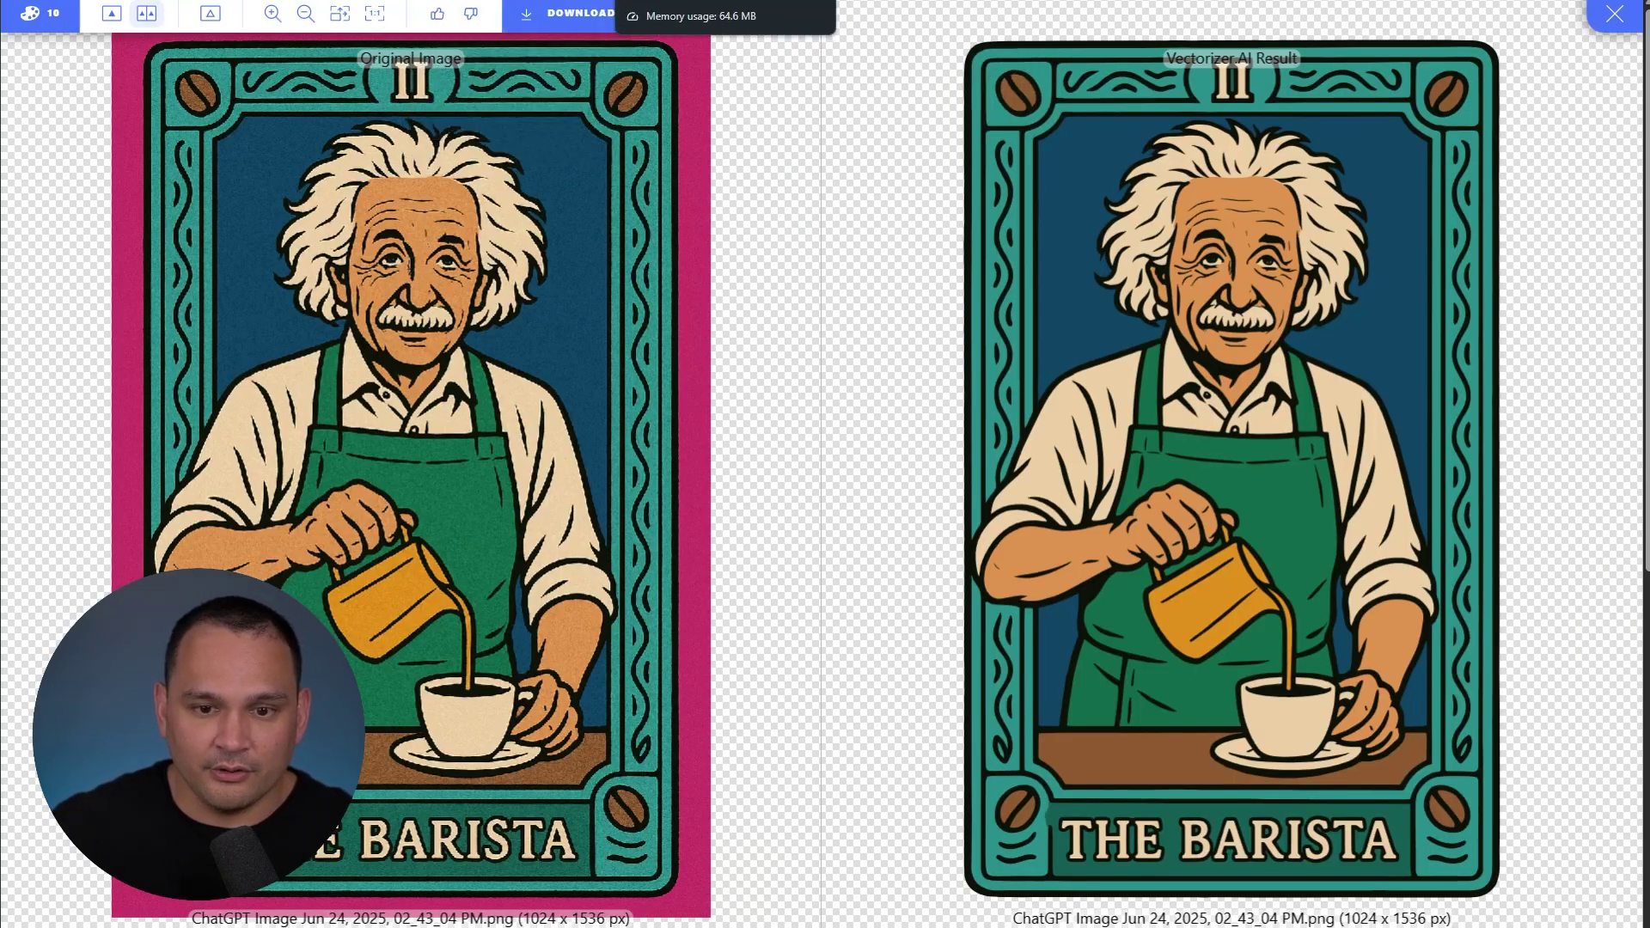
left_click(929, 2)
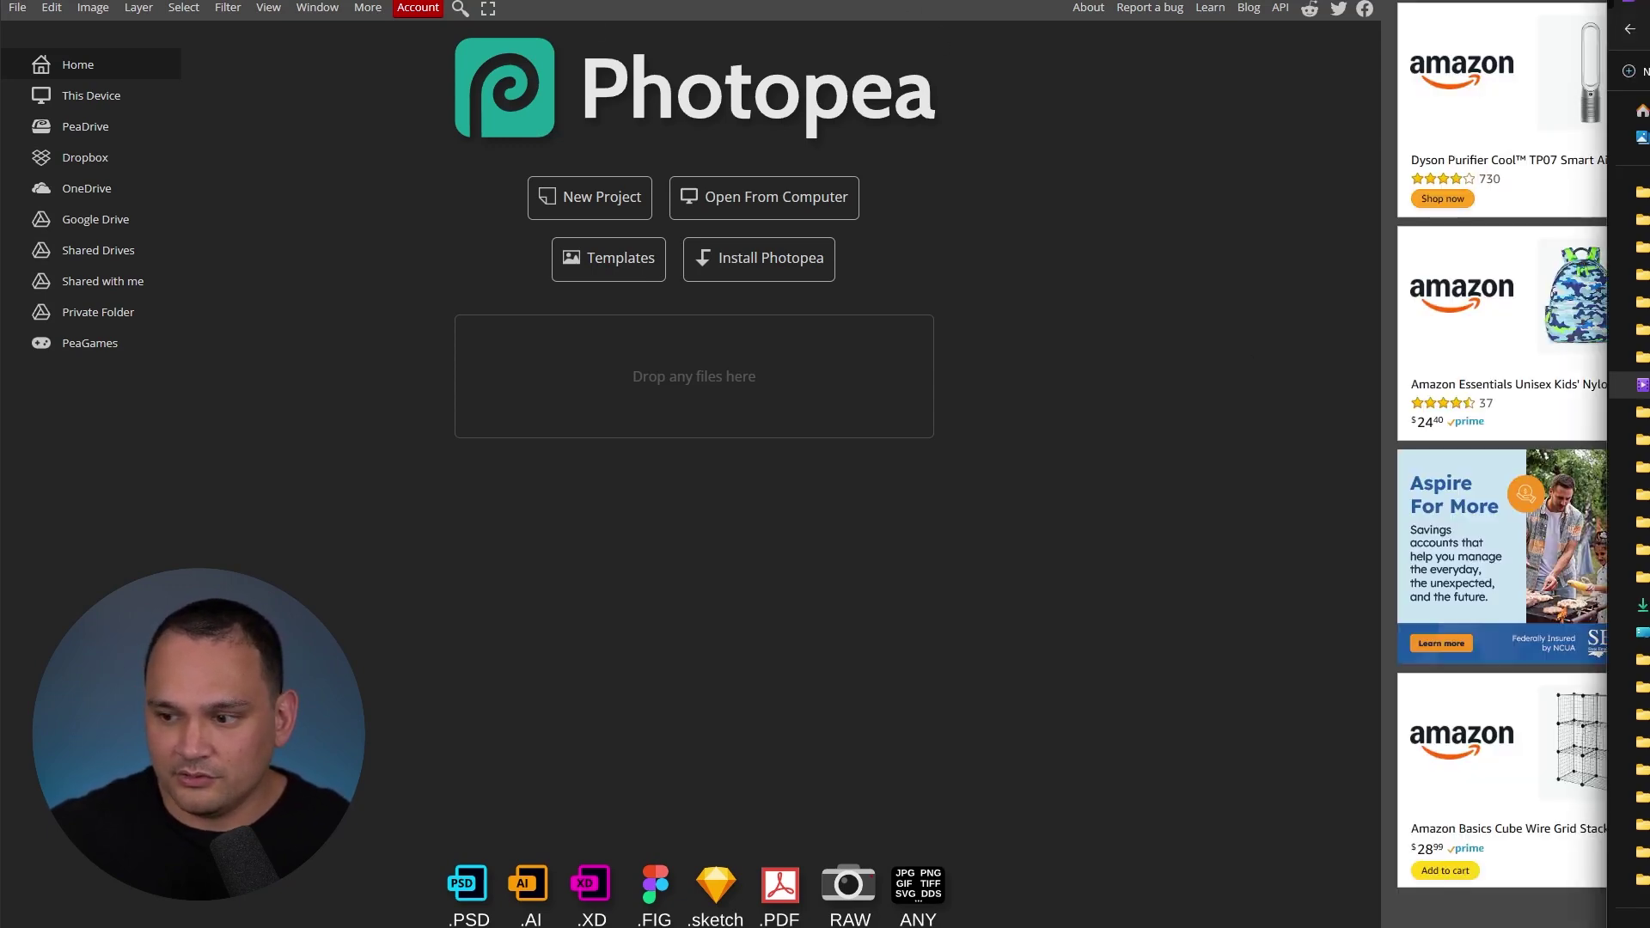
- Drop the cream-bordered barista card image file onto the Photopea start screen
left_click_drag(1641, 384, 691, 406)
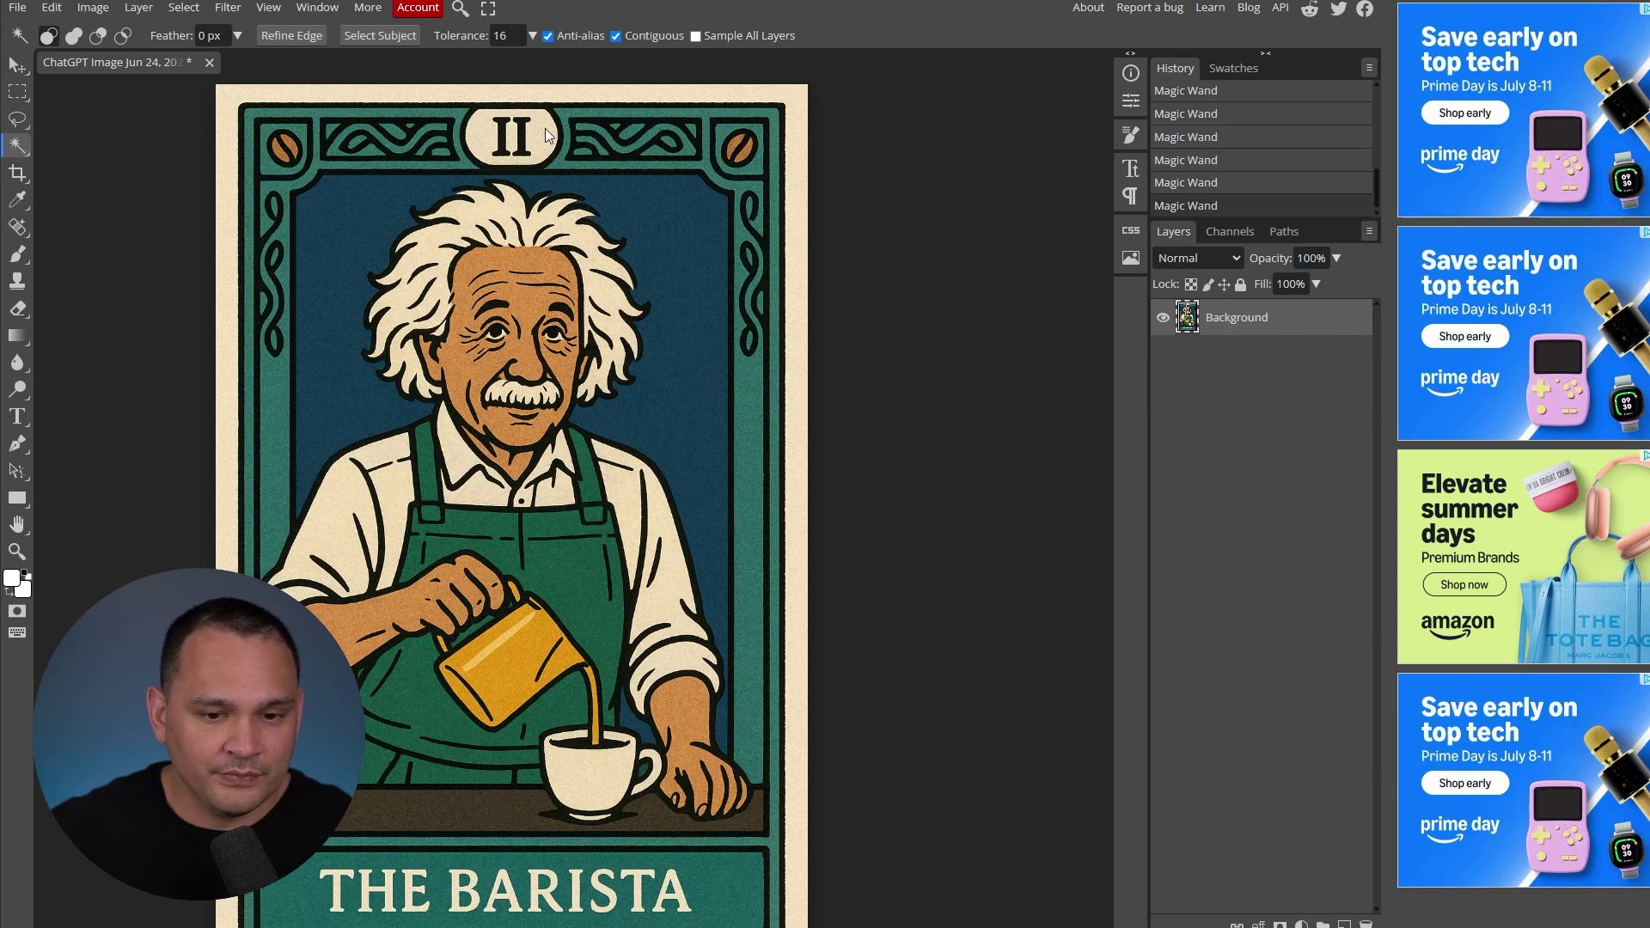
- Magic Wand the cream surround, delete it, then undo the rough result
left_click(799, 130)
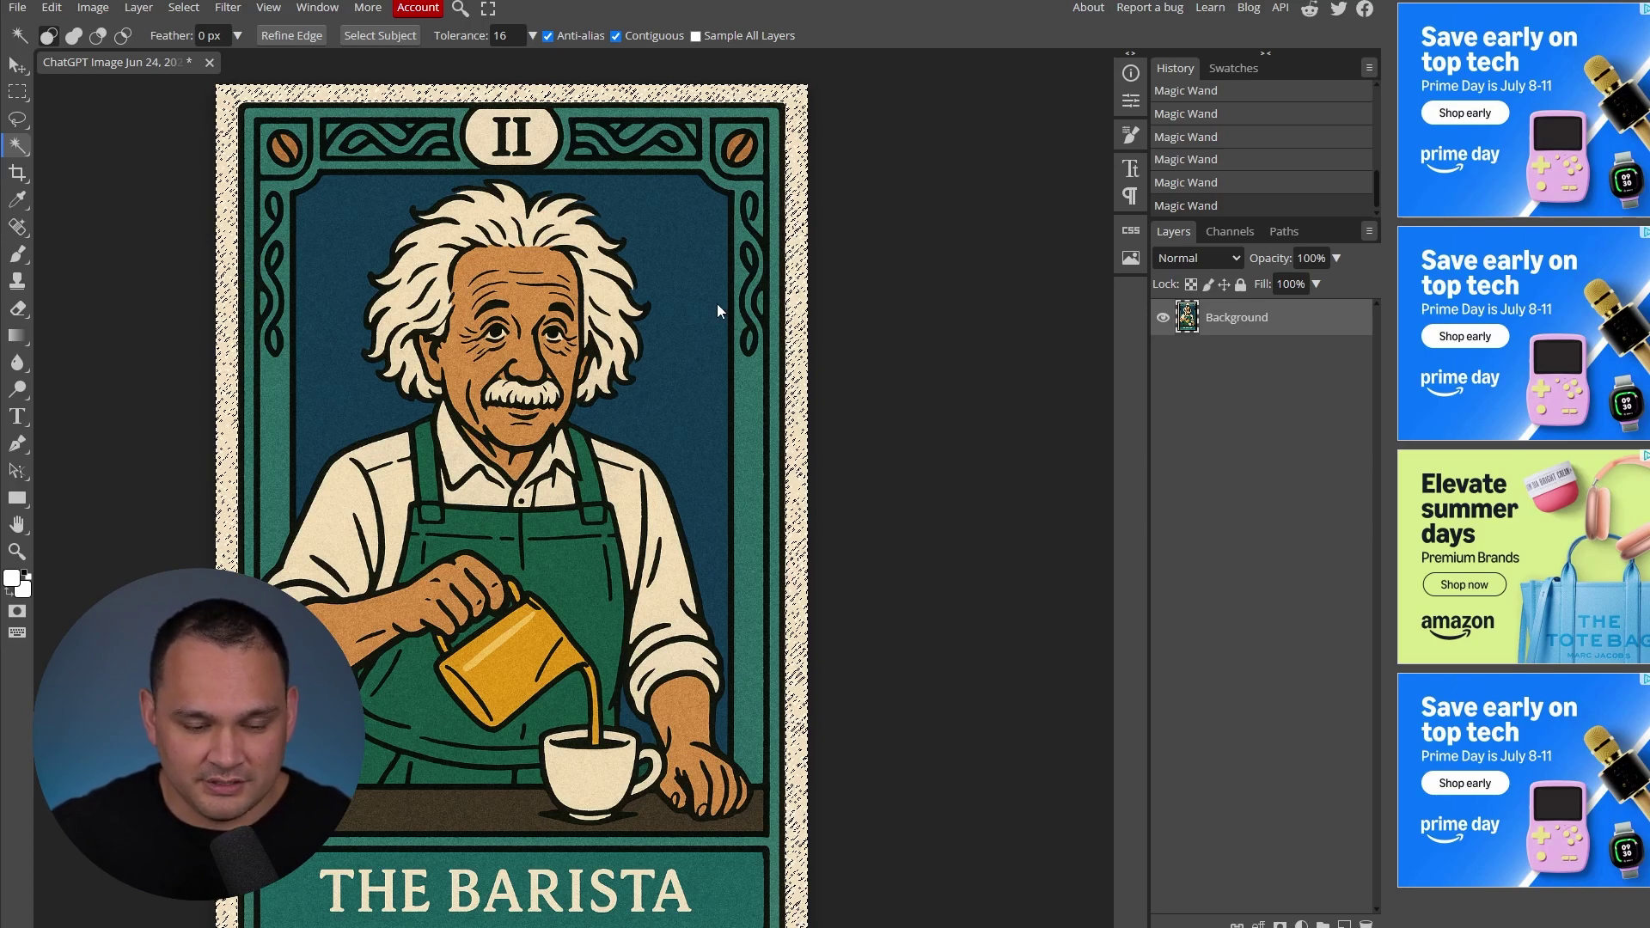
scroll(719, 311, "left", 3)
scroll(864, 307, "right", 3)
scroll(824, 306, "up", 2)
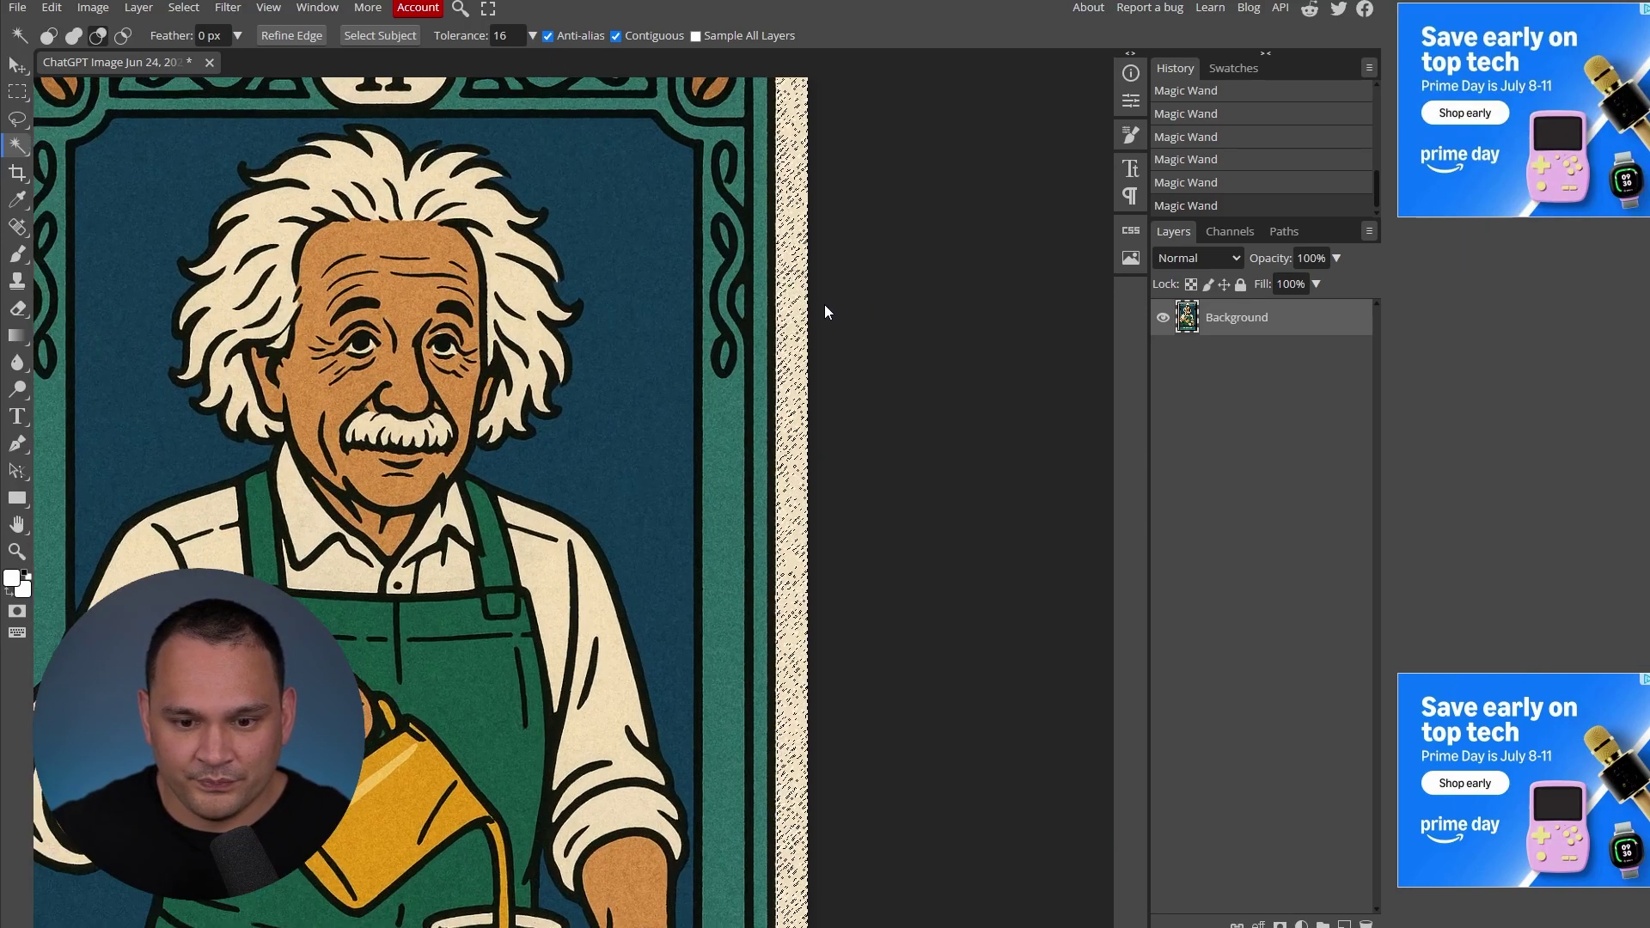
scroll(823, 306, "up", 2)
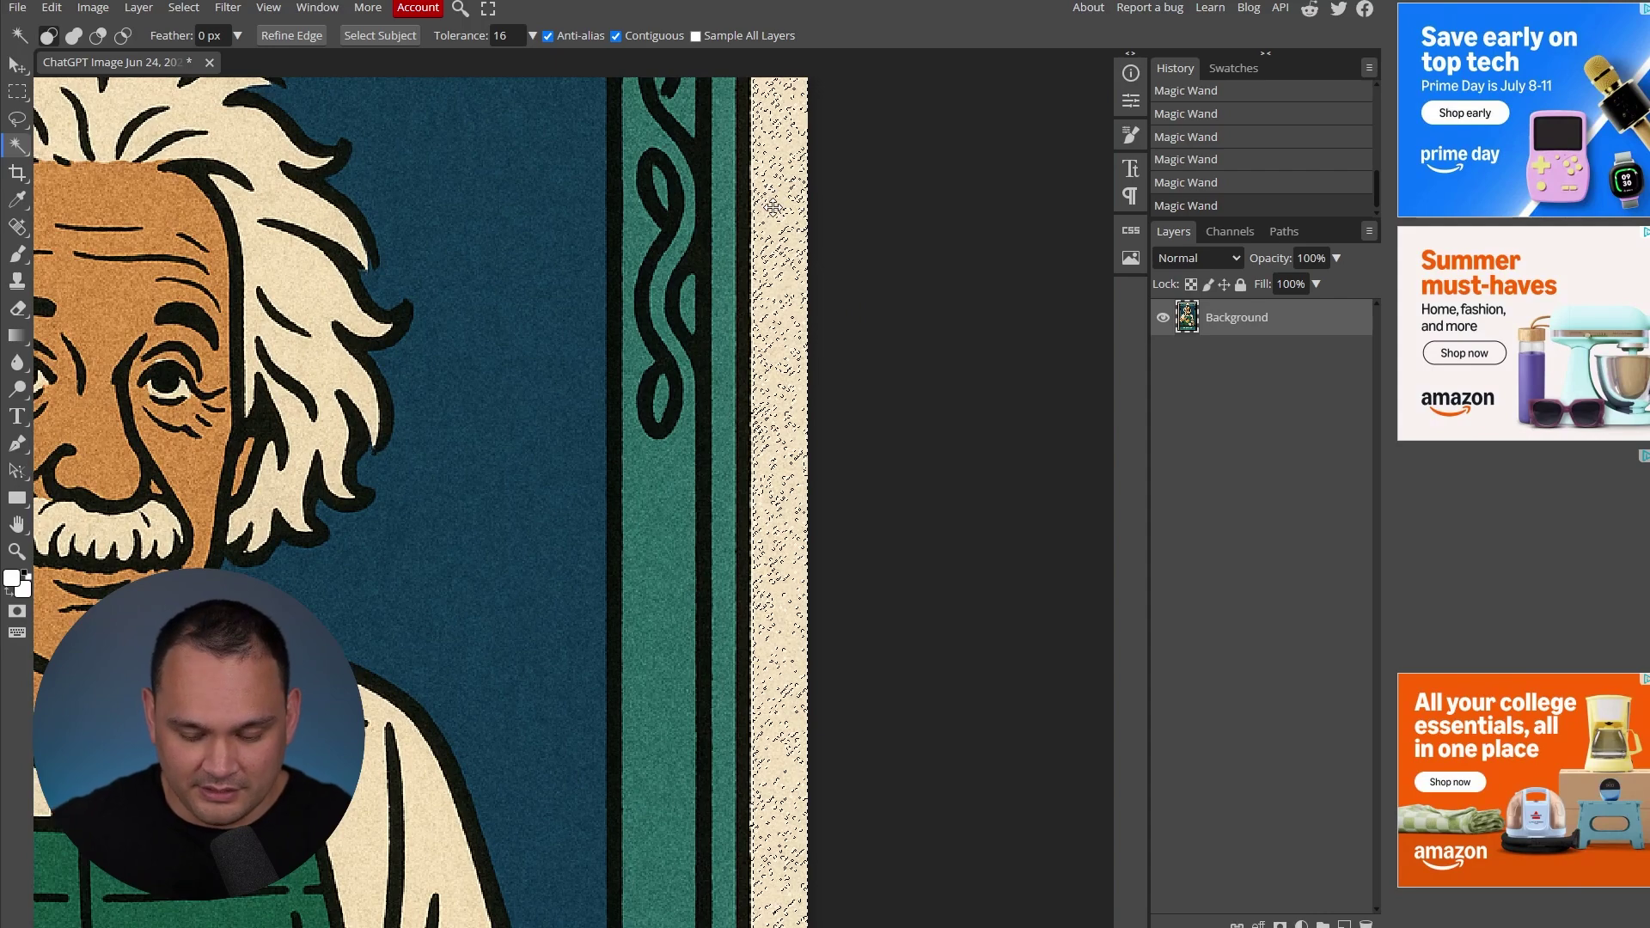
key("Delete")
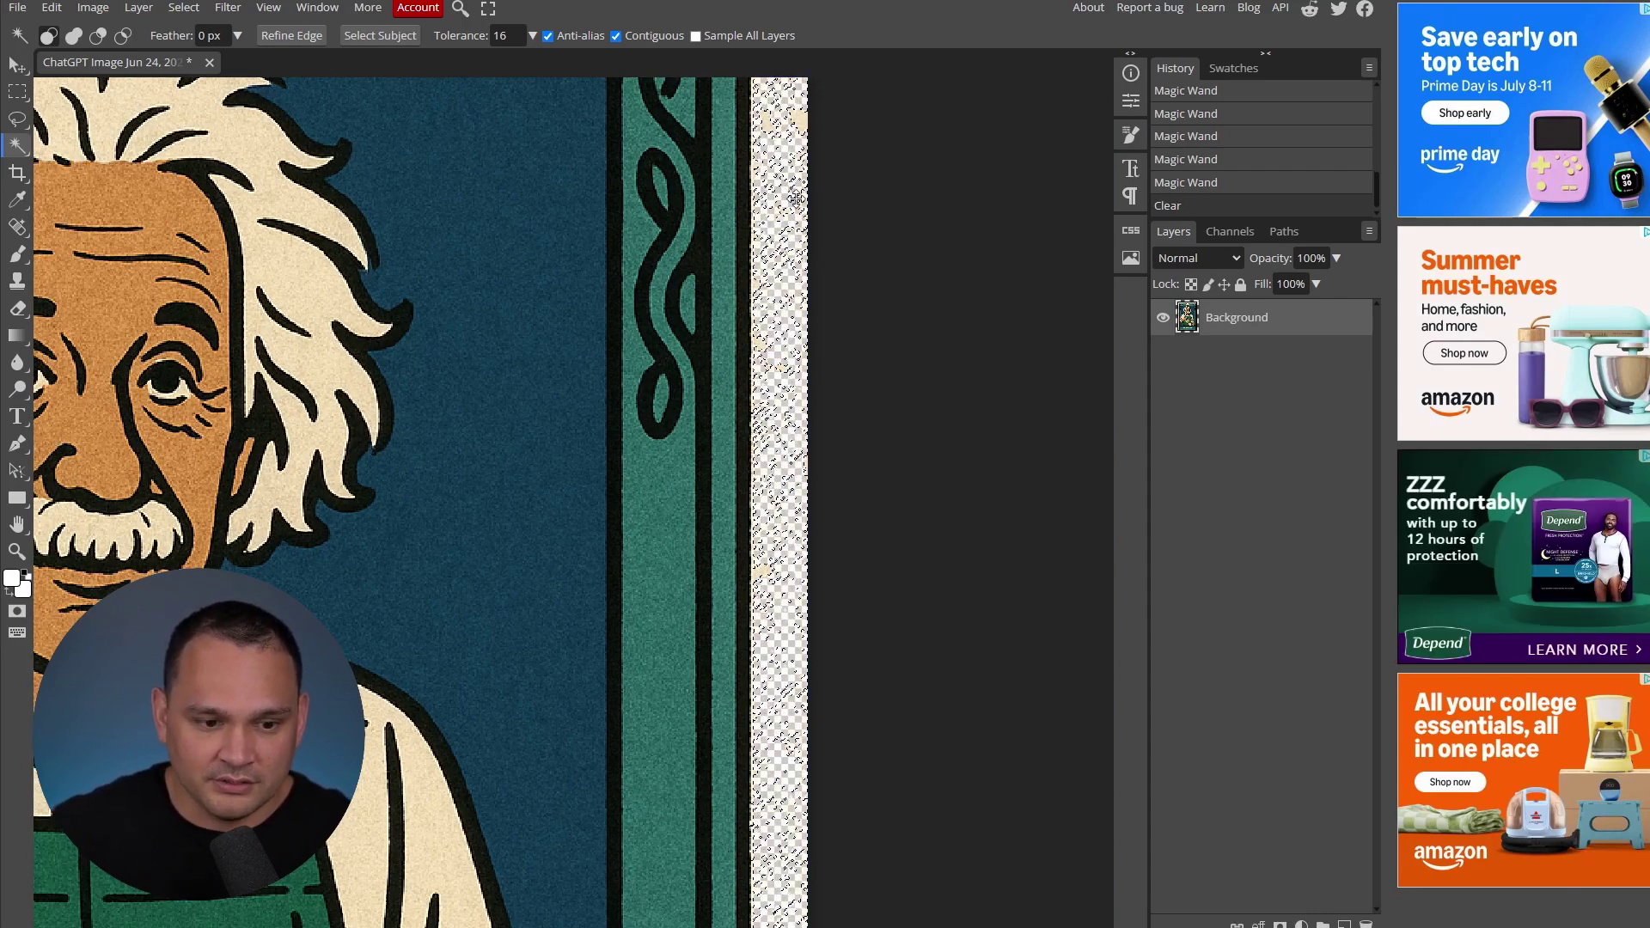
key("ctrl+z")
- Raise wand tolerance to 100, reselect the cream surround and delete it to transparency
left_click(505, 38)
double_click(505, 38)
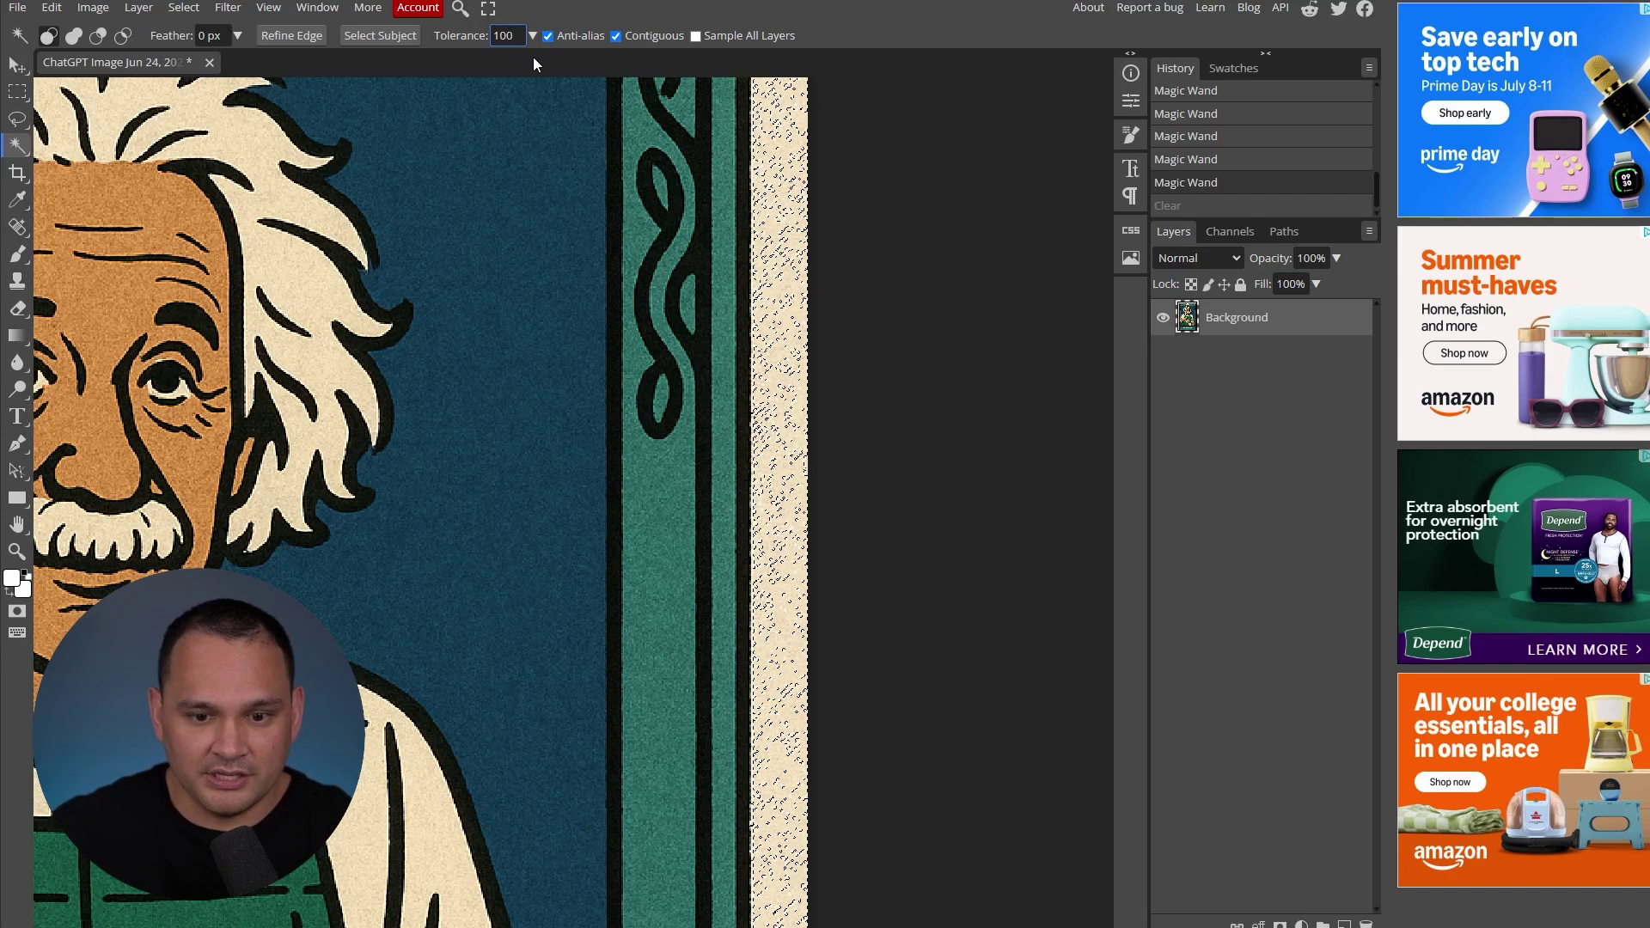
left_click(787, 148)
left_click(788, 147)
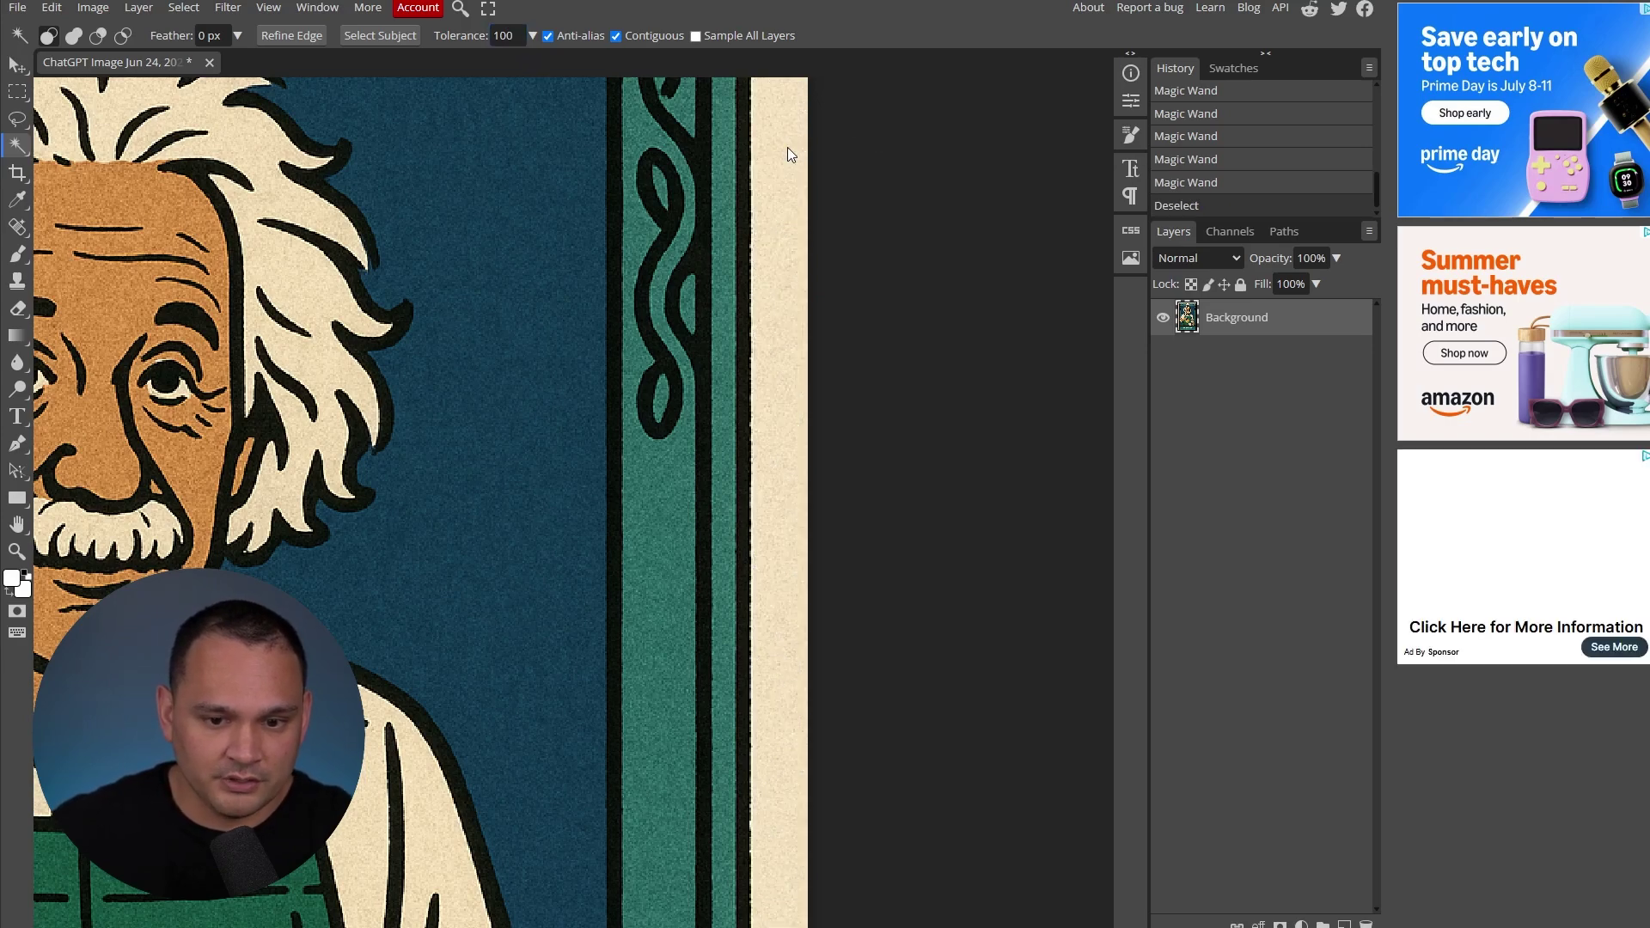
key("Delete")
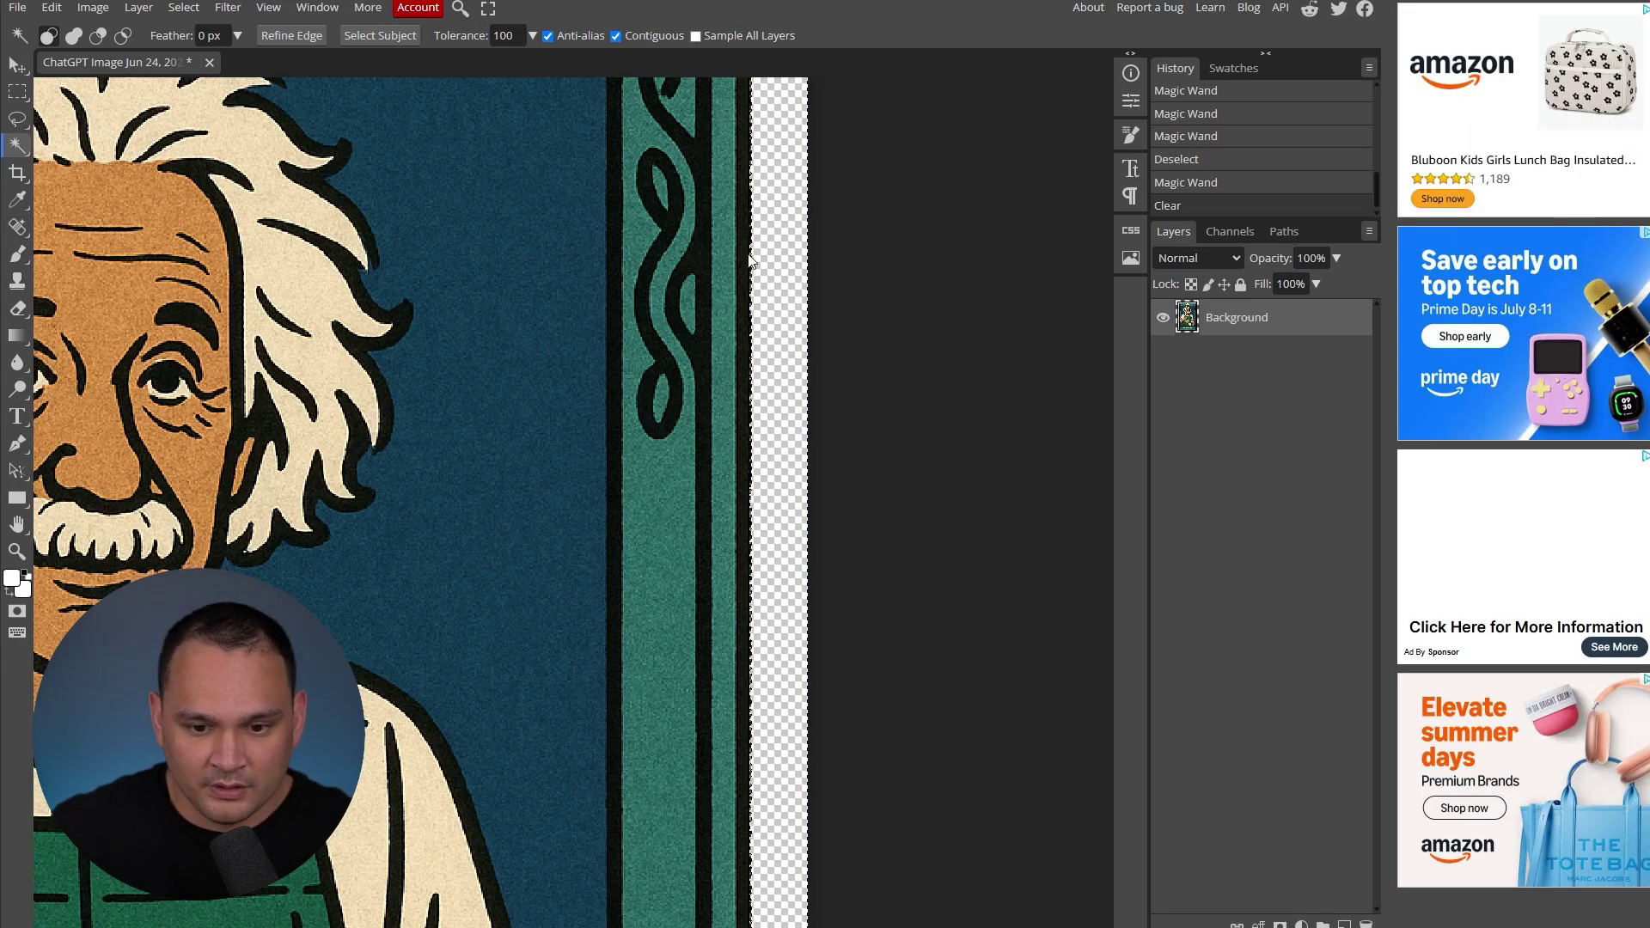
scroll(777, 343, "up", 3)
scroll(776, 344, "up", 2)
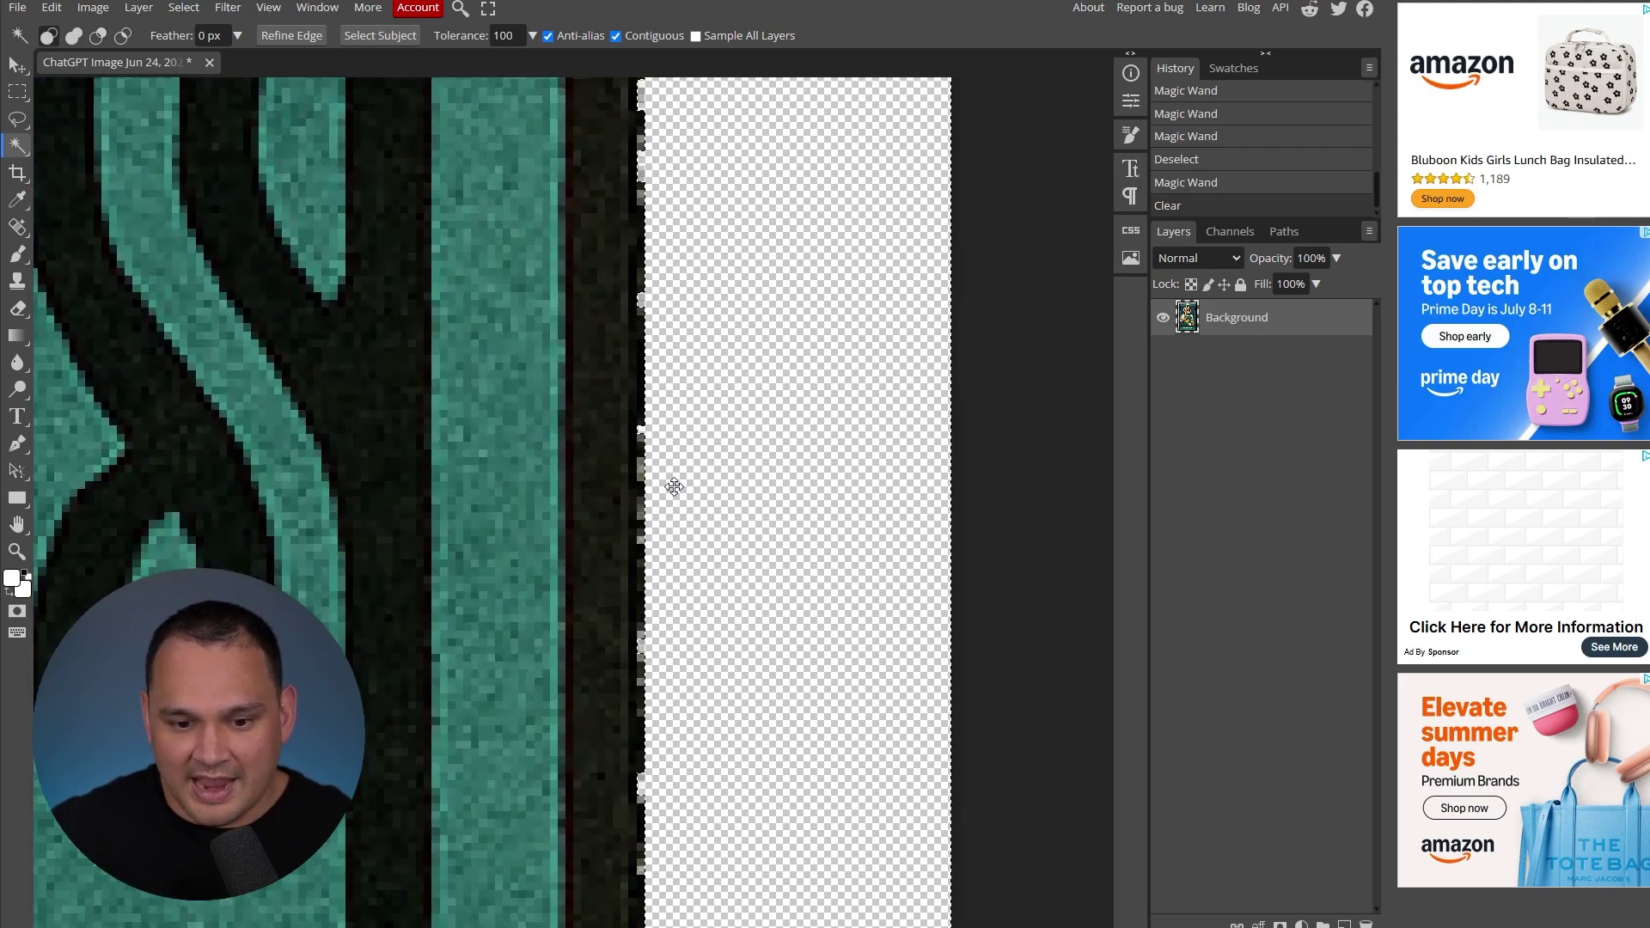
scroll(636, 511, "up", 1)
scroll(632, 507, "down", 4)
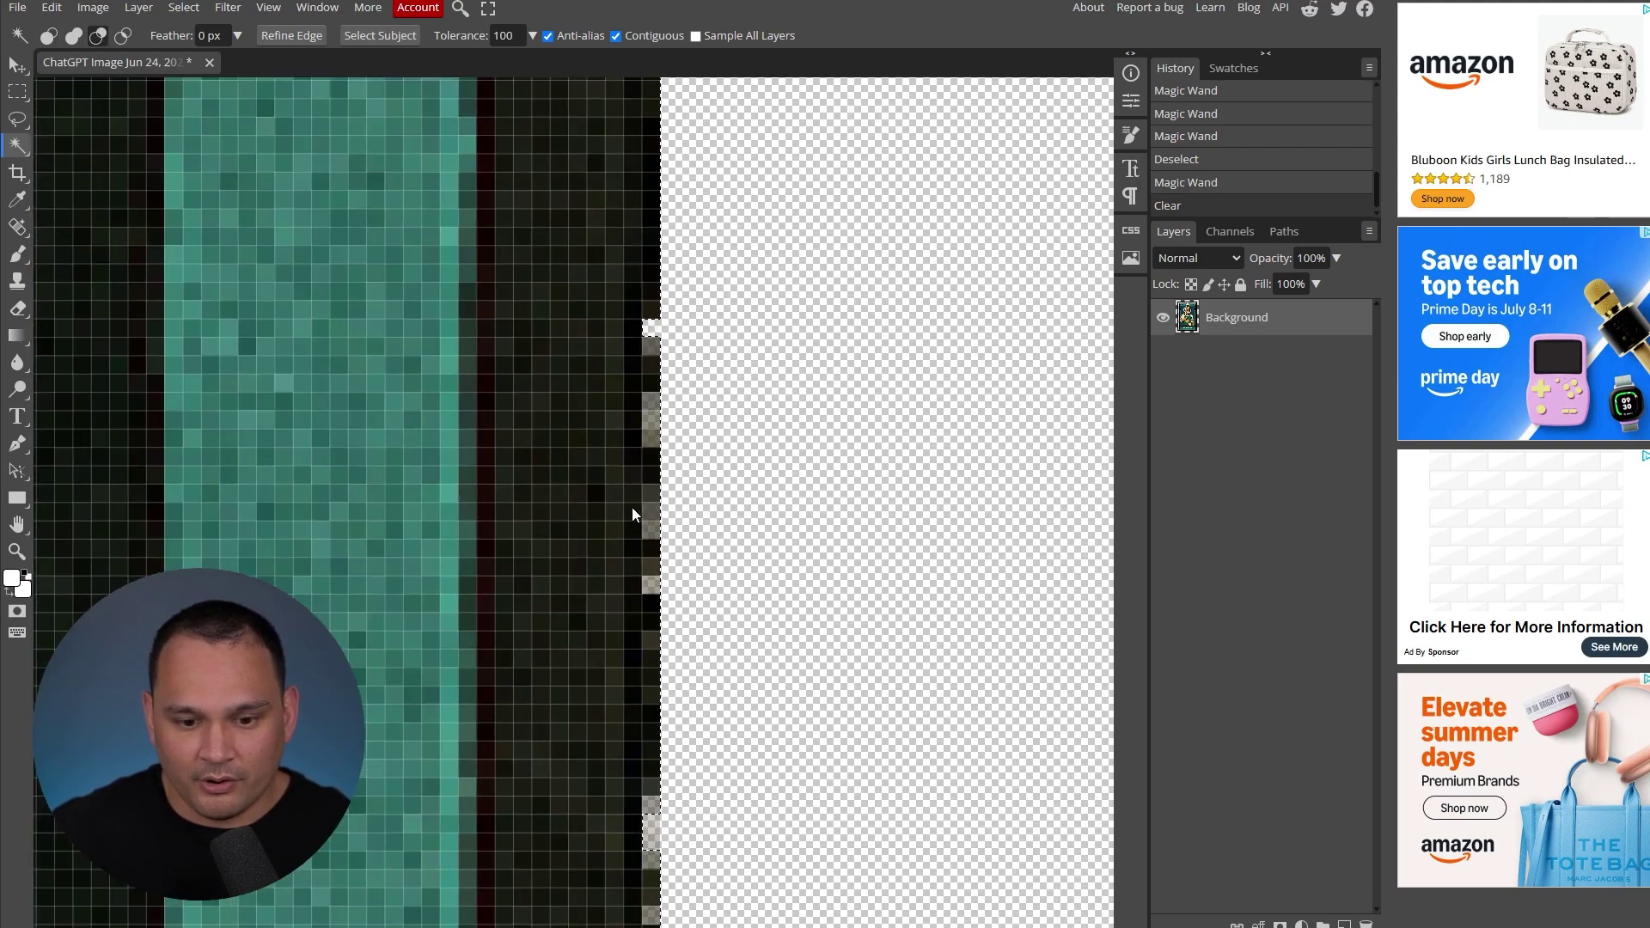
scroll(644, 516, "down", 4)
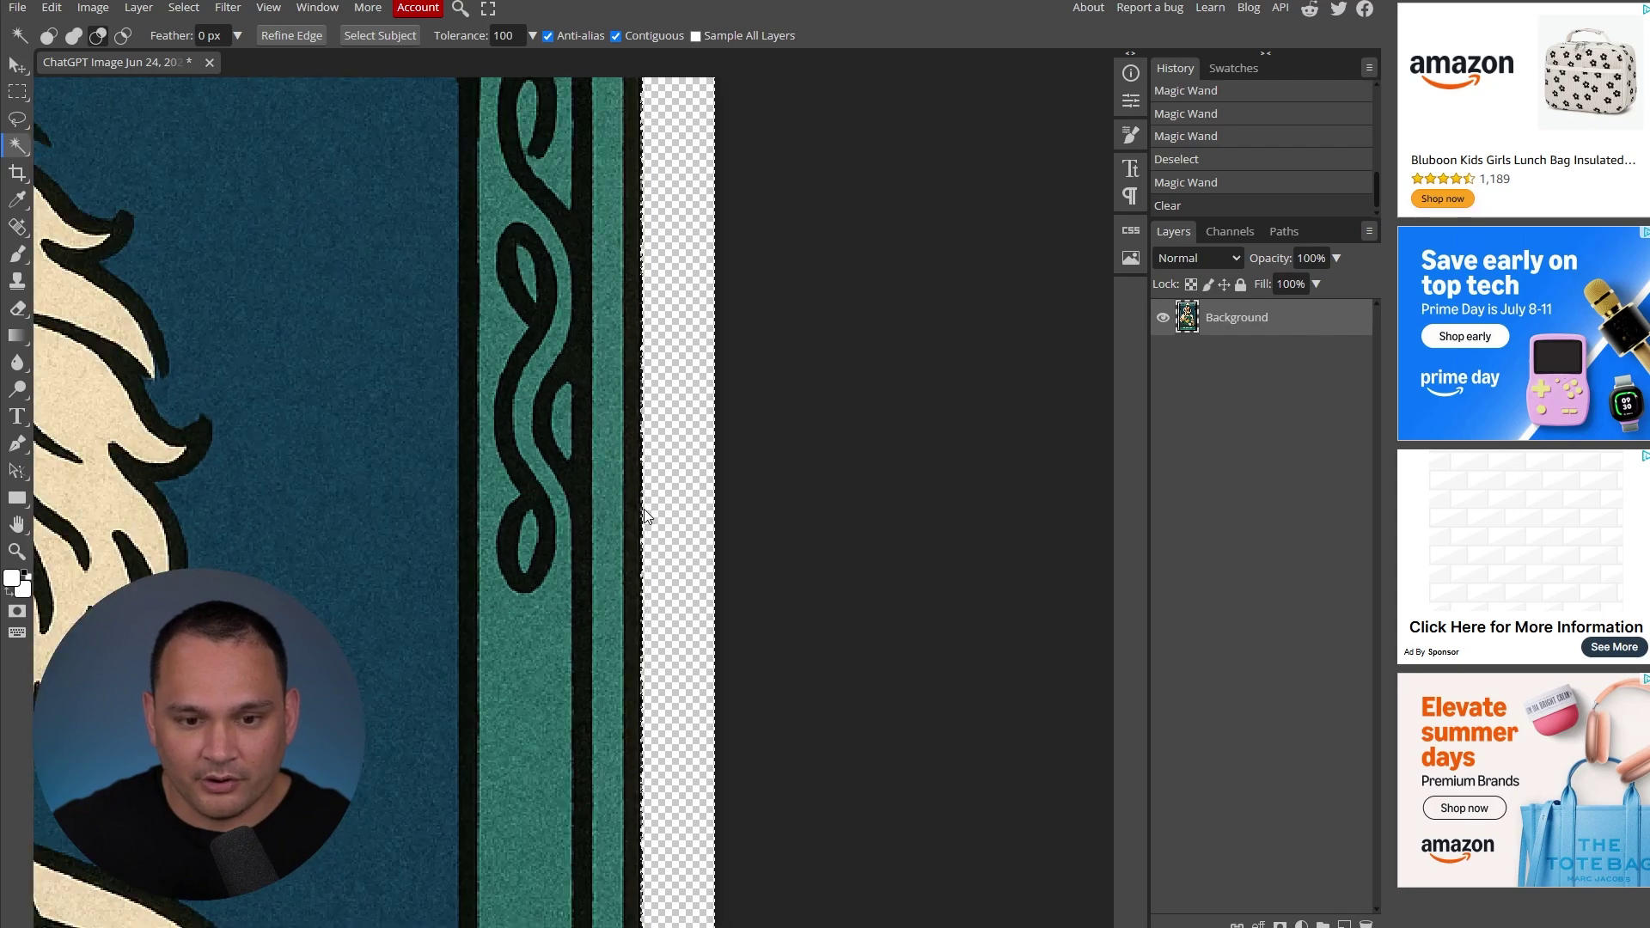
left_click_drag(711, 269, 1022, 210)
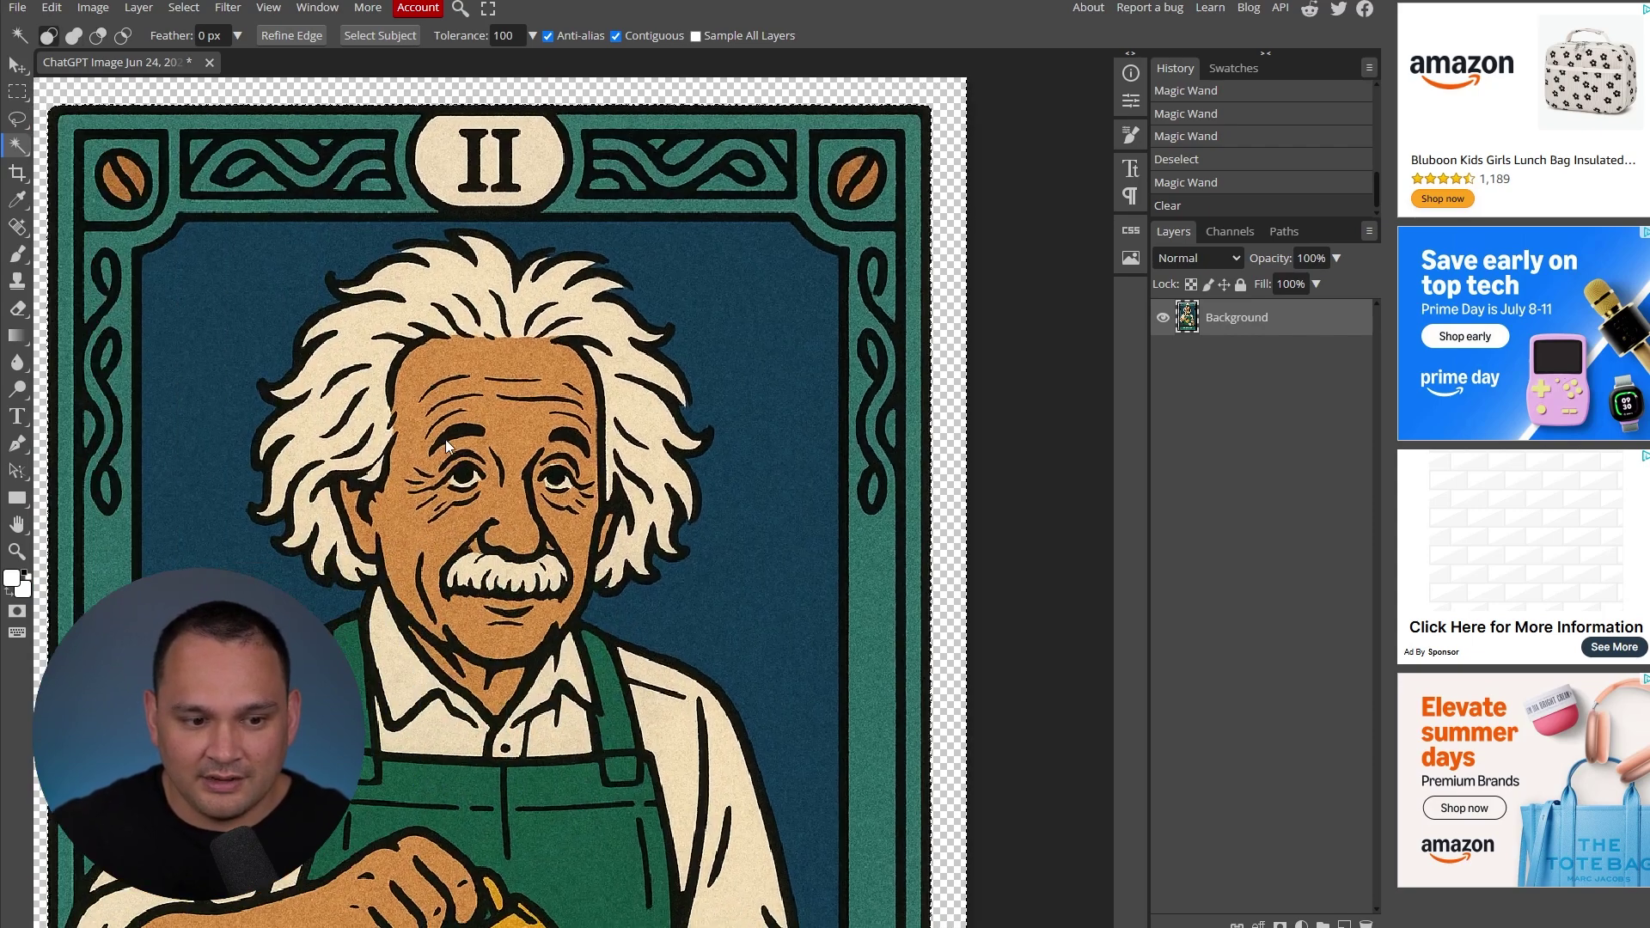
scroll(129, 533, "down", 1)
- Pan the magenta-bordered image.png up to show the pouring pitcher
left_click_drag(129, 535, 129, 225)
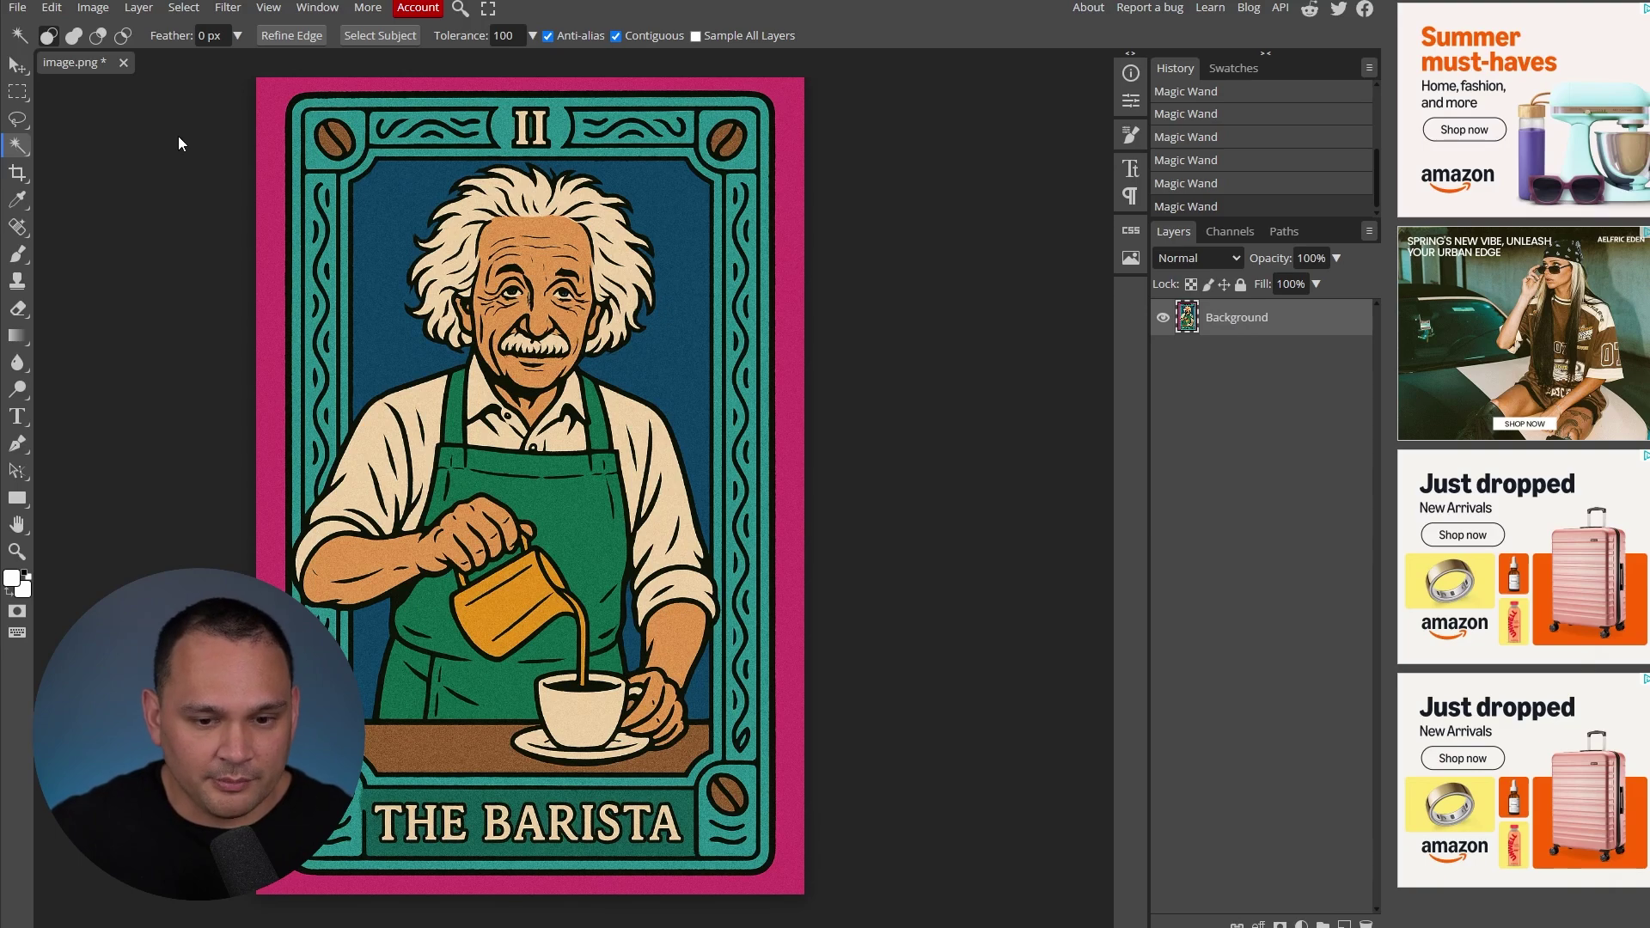
- Magic Wand the magenta surround, delete it, and zoom around to check the card edges
left_click(790, 117)
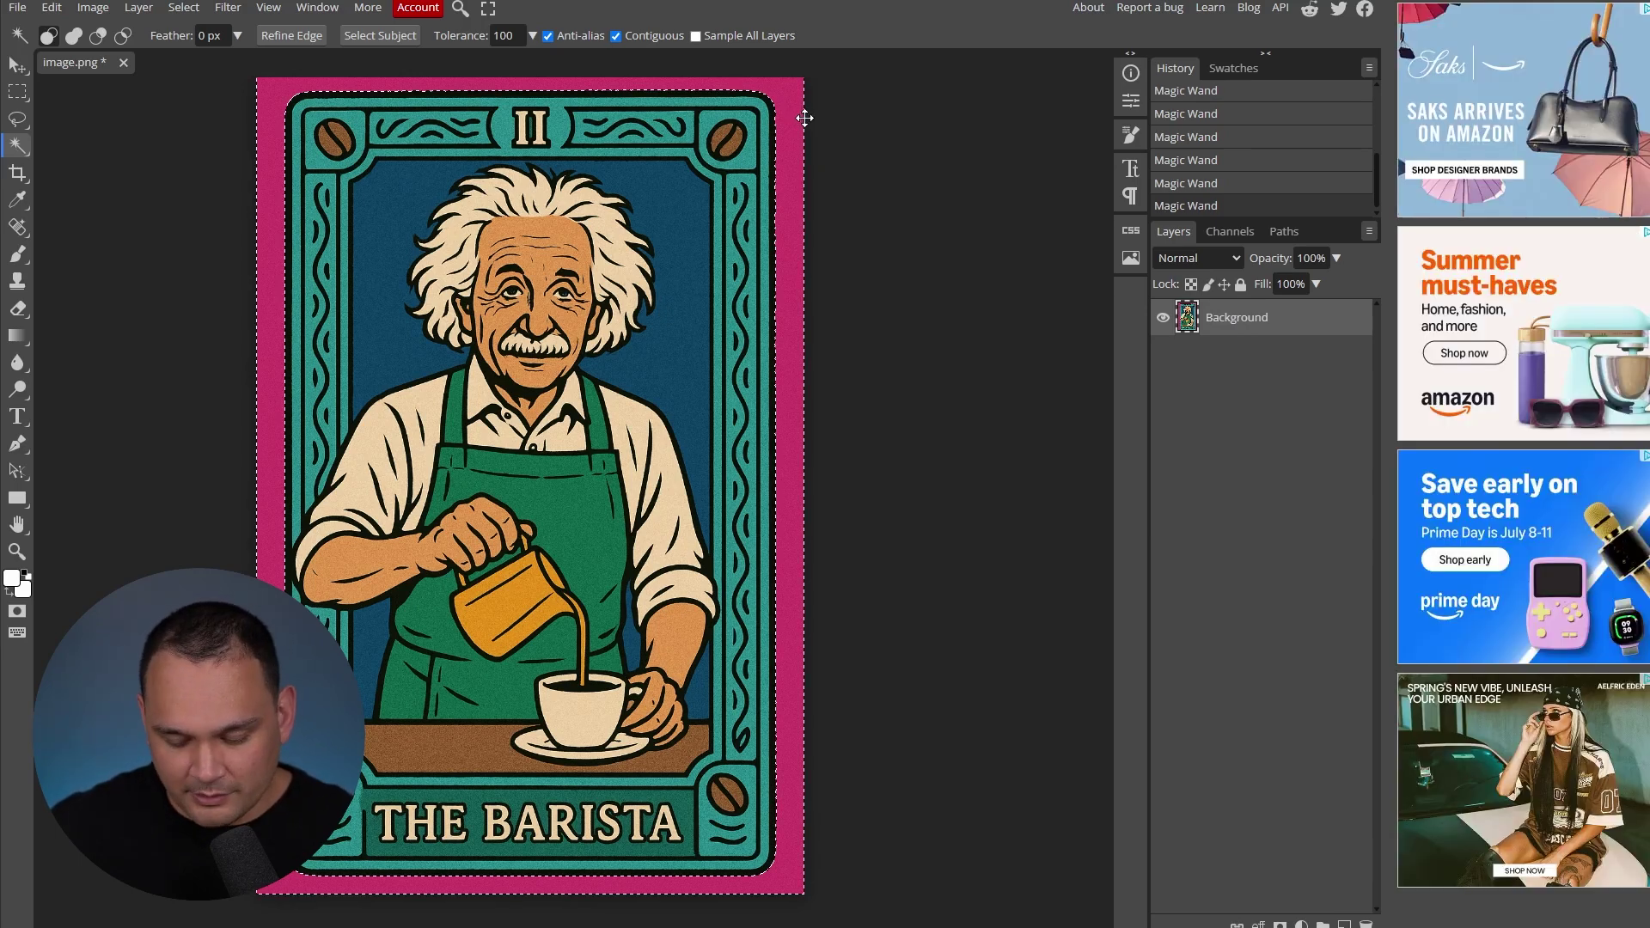
key("Delete")
scroll(813, 308, "up", 5)
scroll(813, 307, "up", 3)
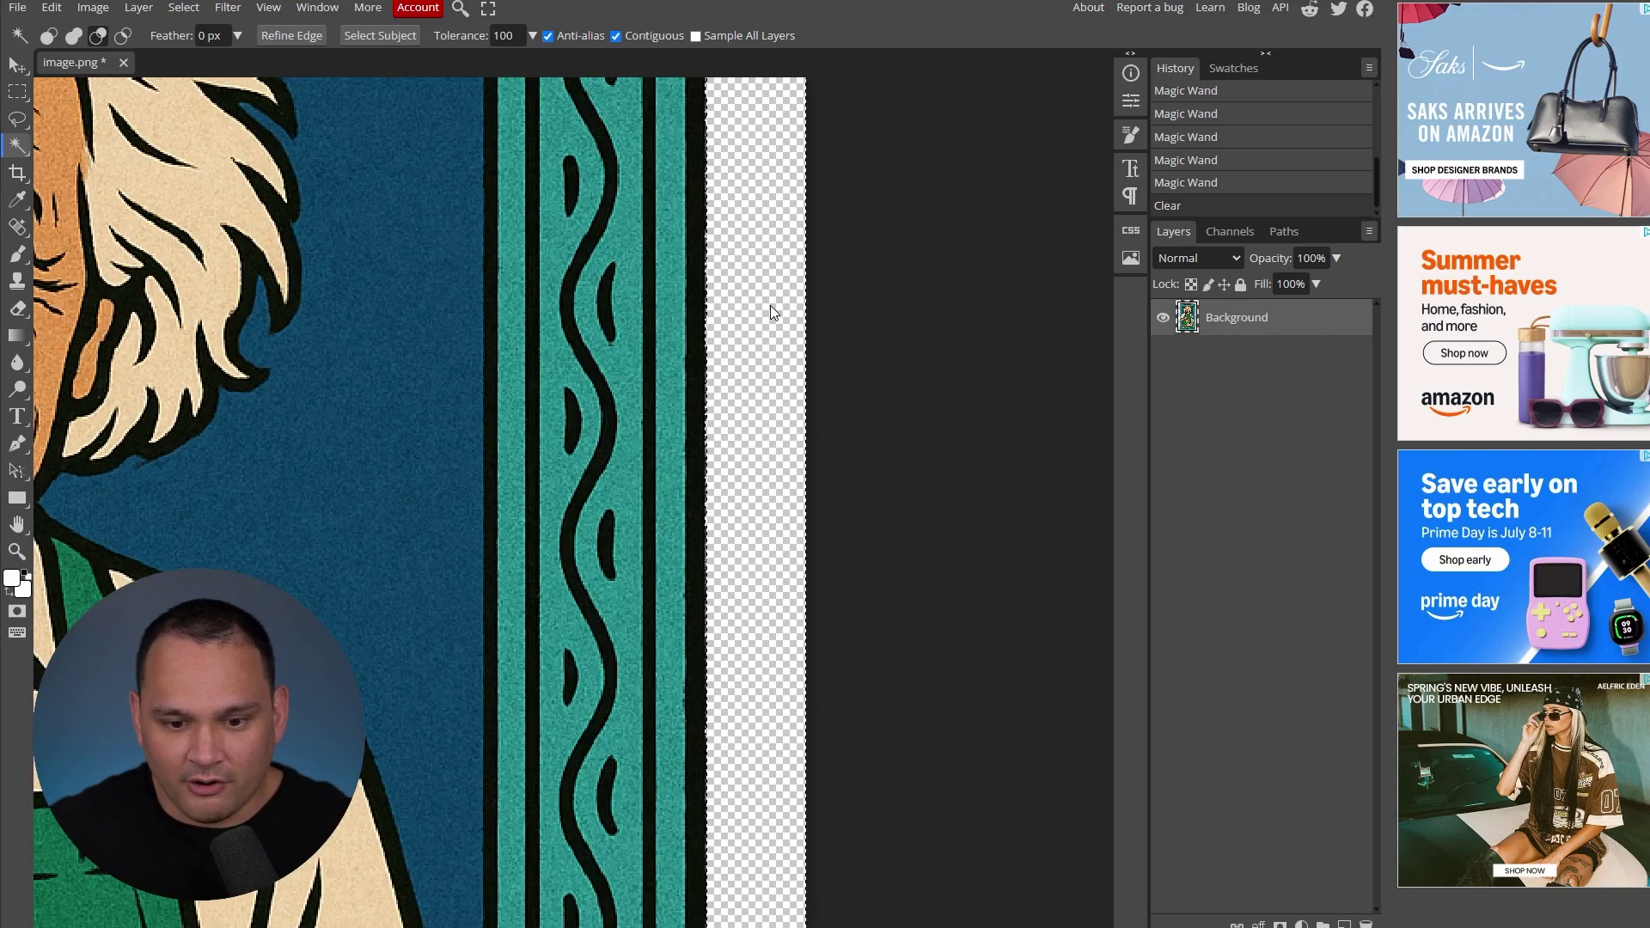
scroll(851, 434, "down", 2)
left_click_drag(725, 302, 1005, 507)
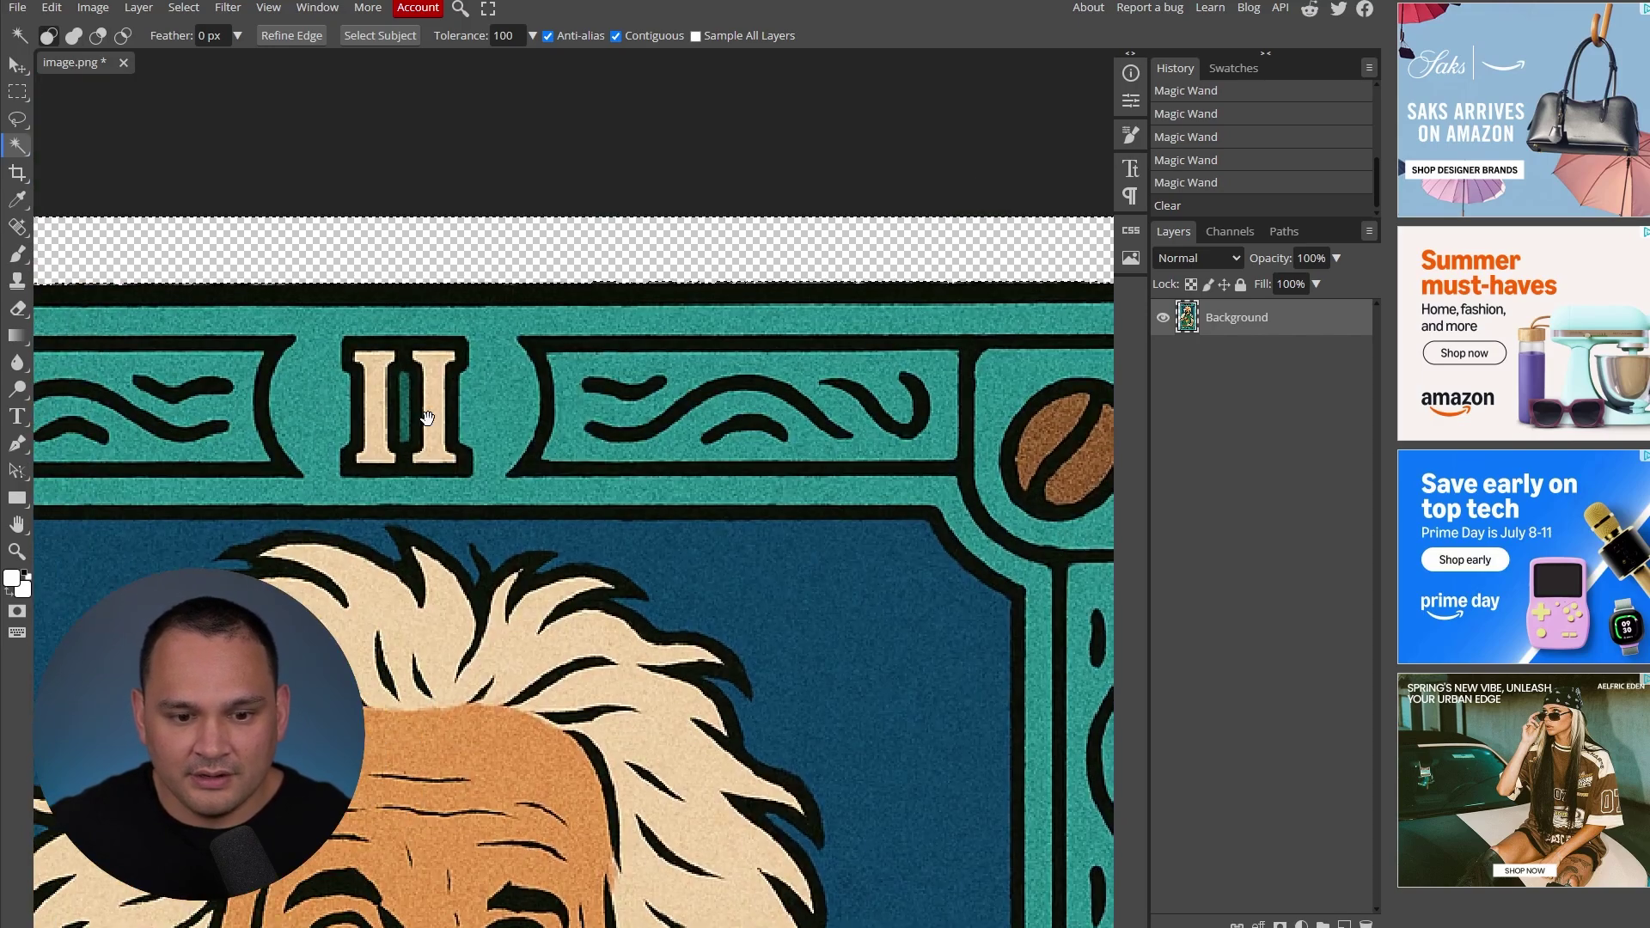
scroll(972, 310, "up", 3)
scroll(538, 192, "down", 10)
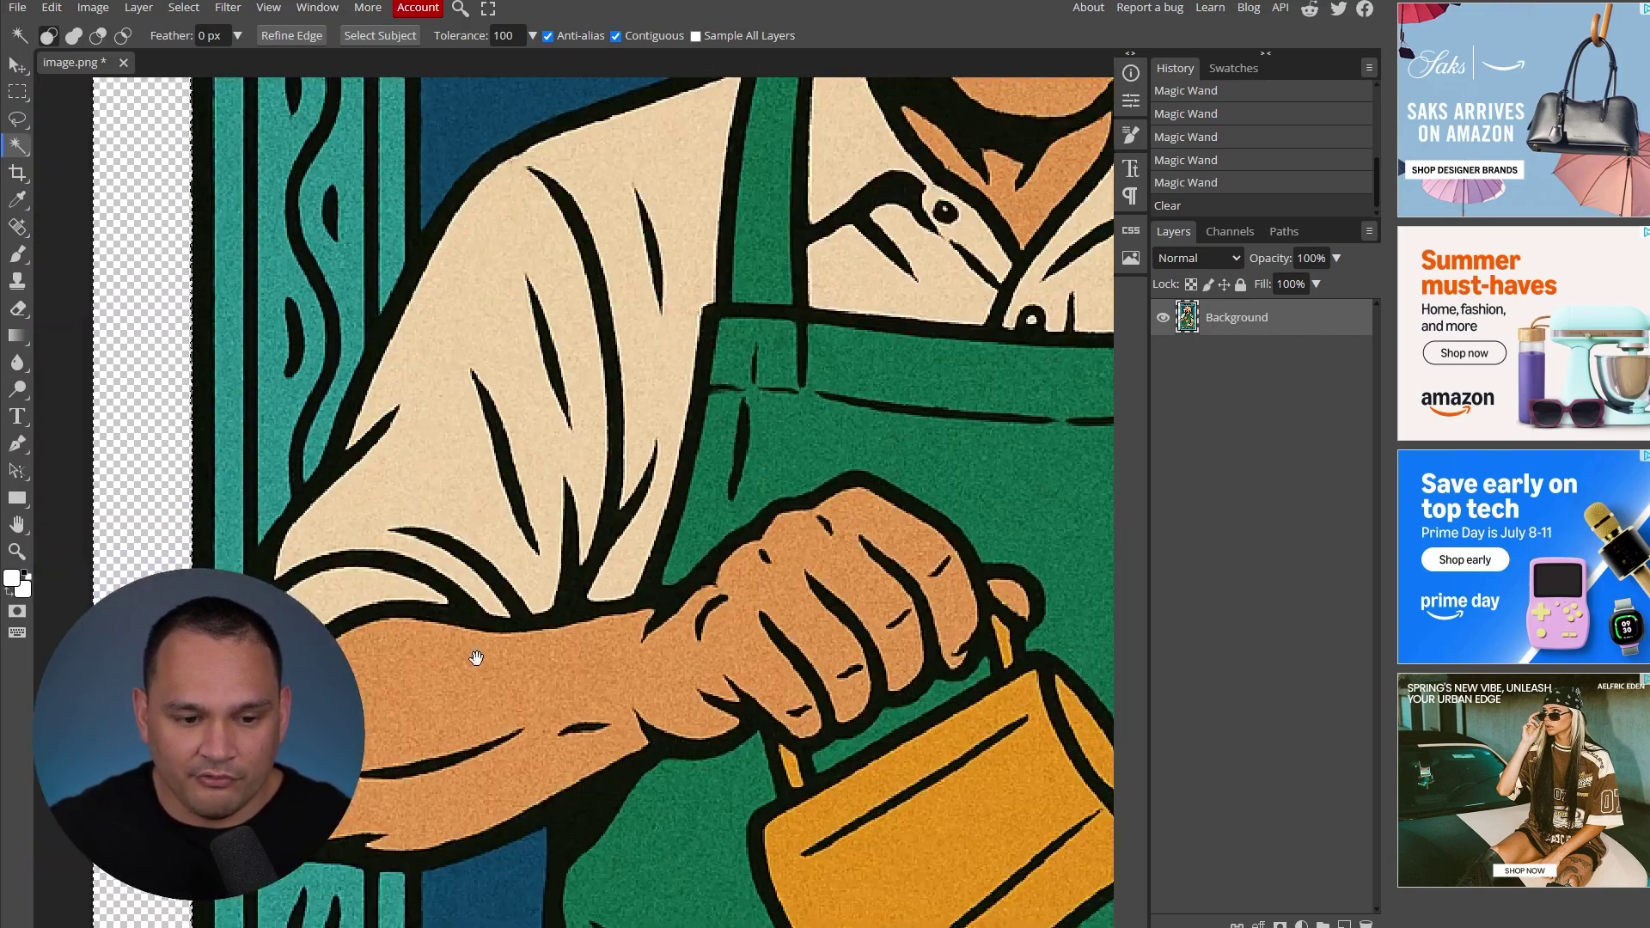
scroll(485, 438, "down", 3)
scroll(532, 481, "up", 1)
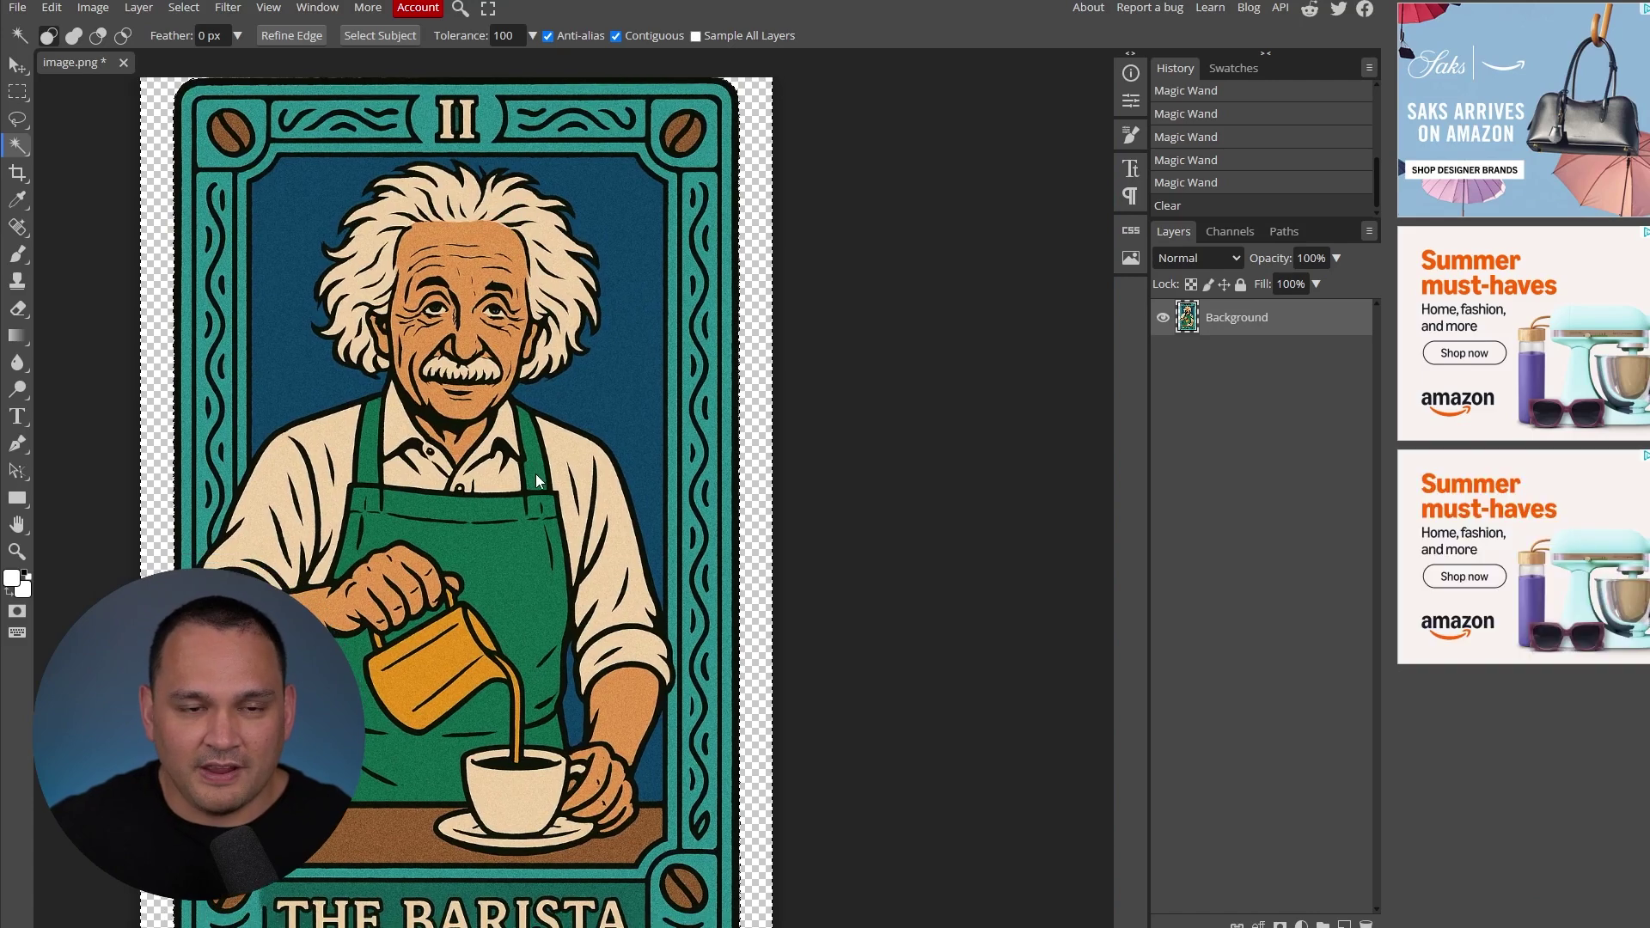